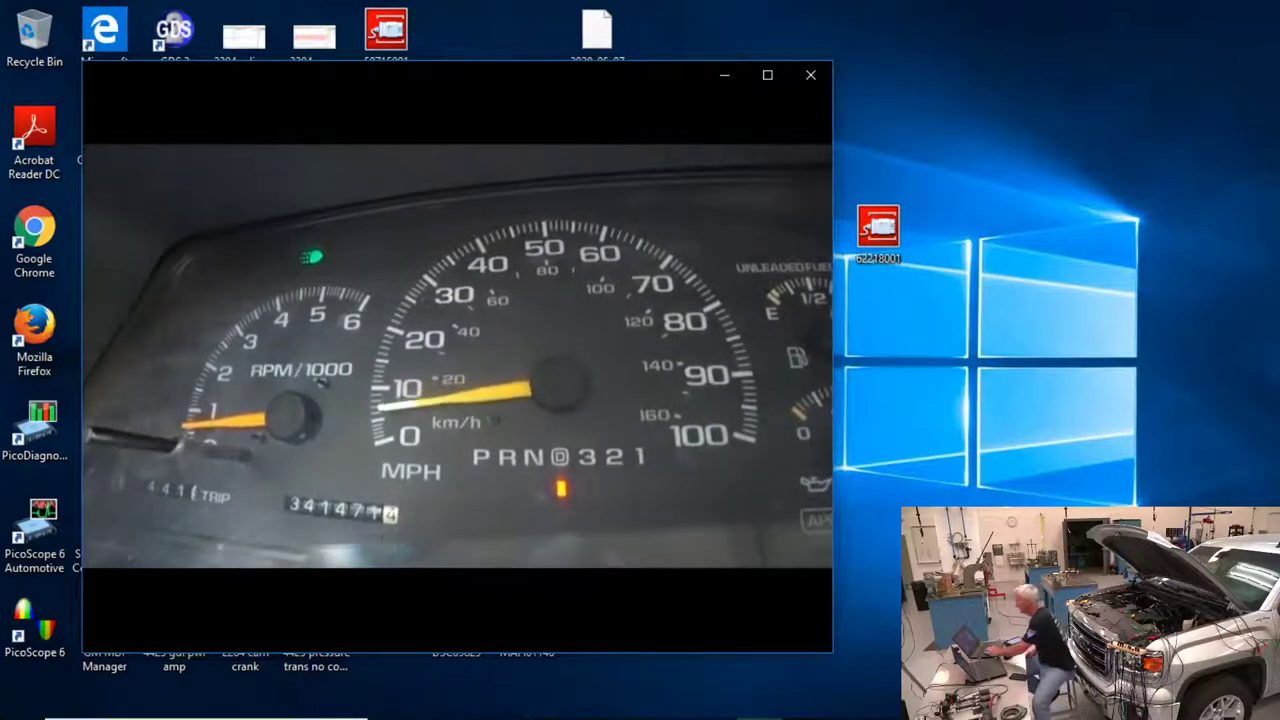
View the dashboard test-drive video full screen, and close it once the acceleration run has been seen.
click(768, 76)
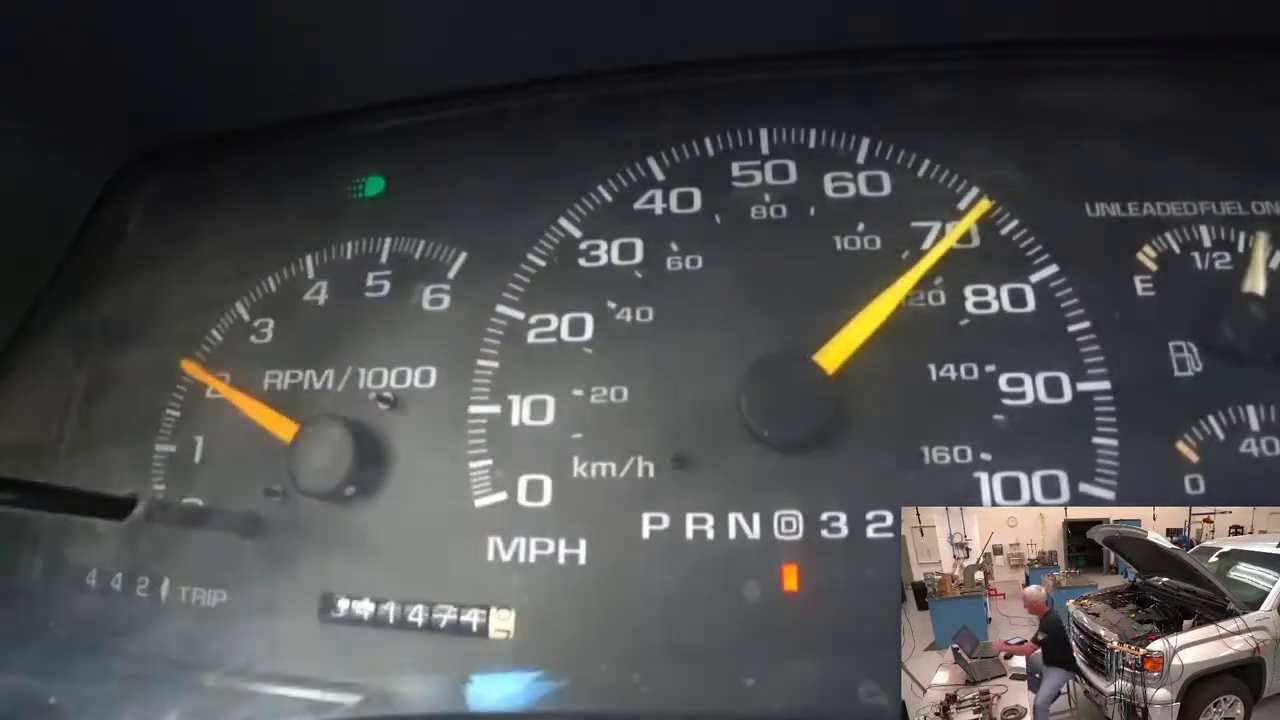
mouse_move(1249, 8)
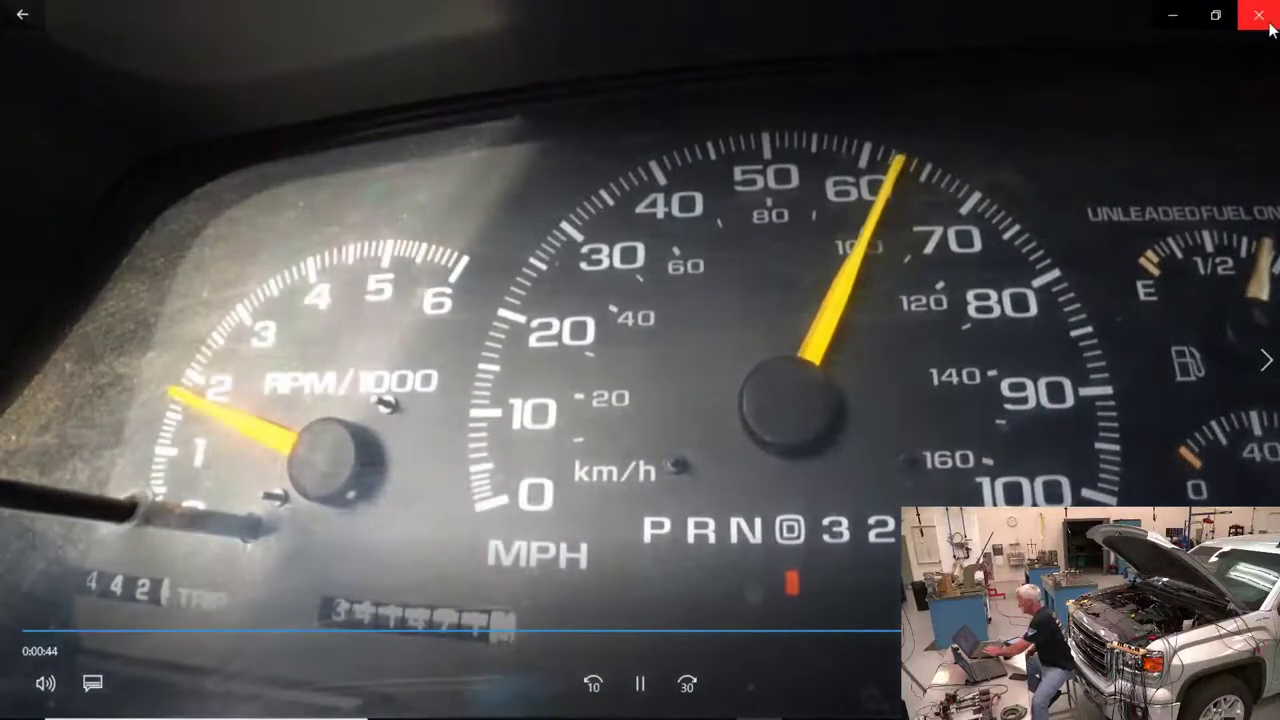
click(1259, 16)
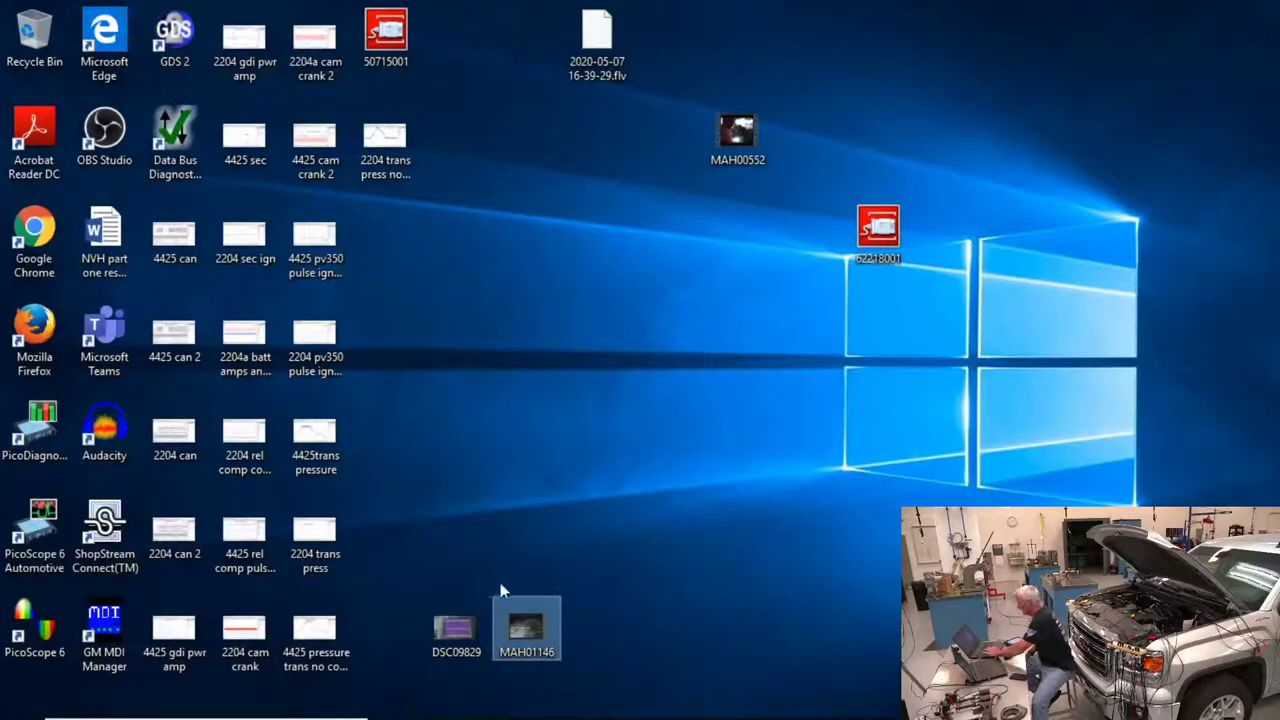
Open the DSC09829 photo of the scan tool's engine data from the desktop and view it maximized.
double_click(456, 630)
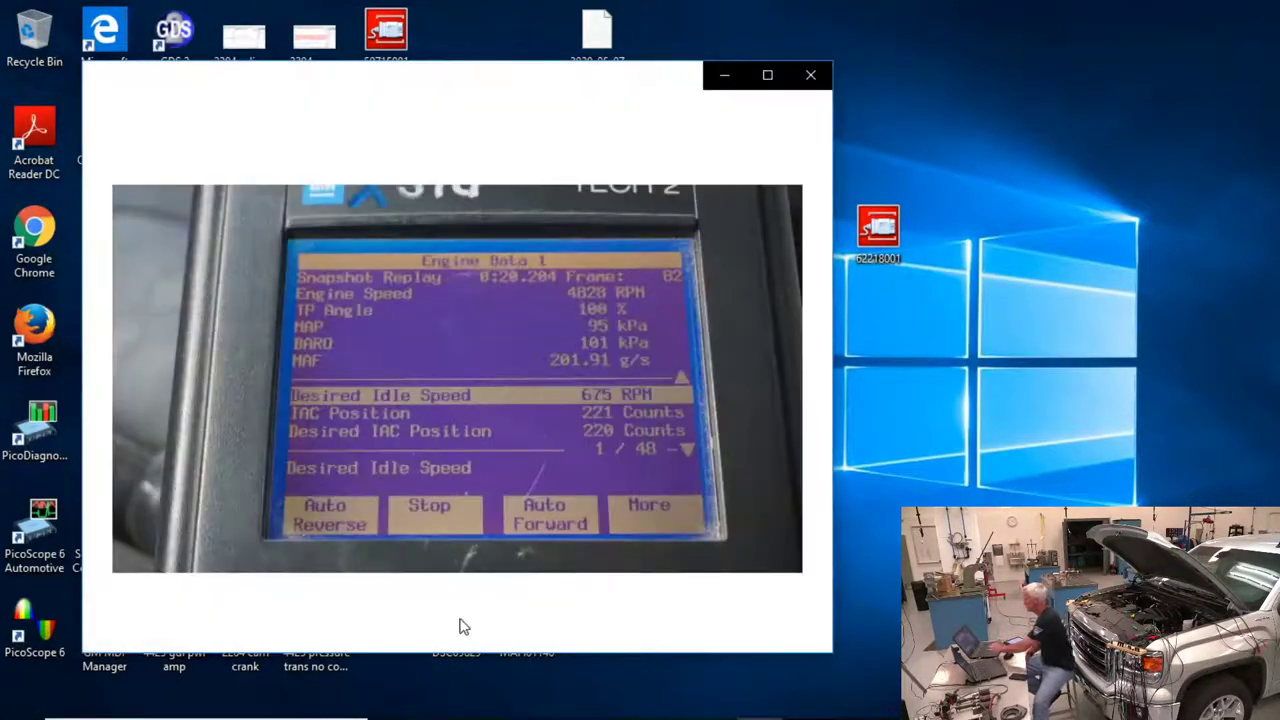
click(767, 68)
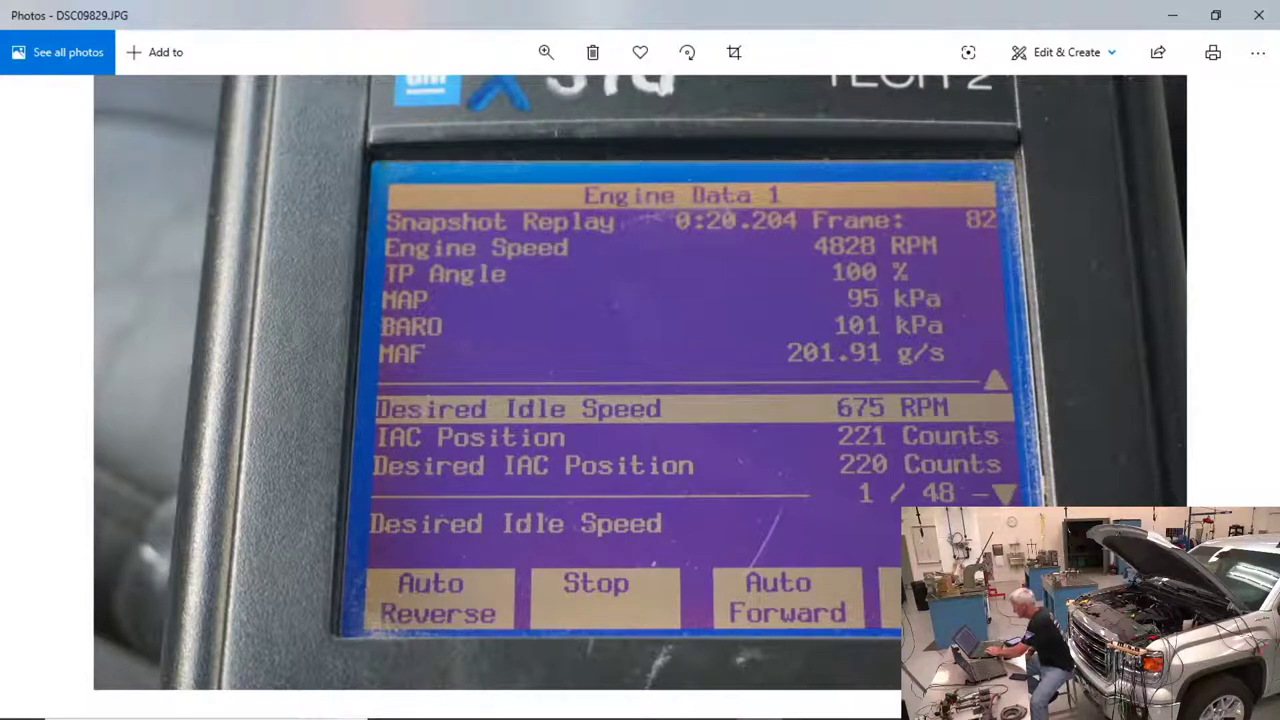
Open the recent MAF_Flow_Calculator workbook from File Explorer, minimize the Explorer window and position the workbook over the scan tool photo.
click(483, 703)
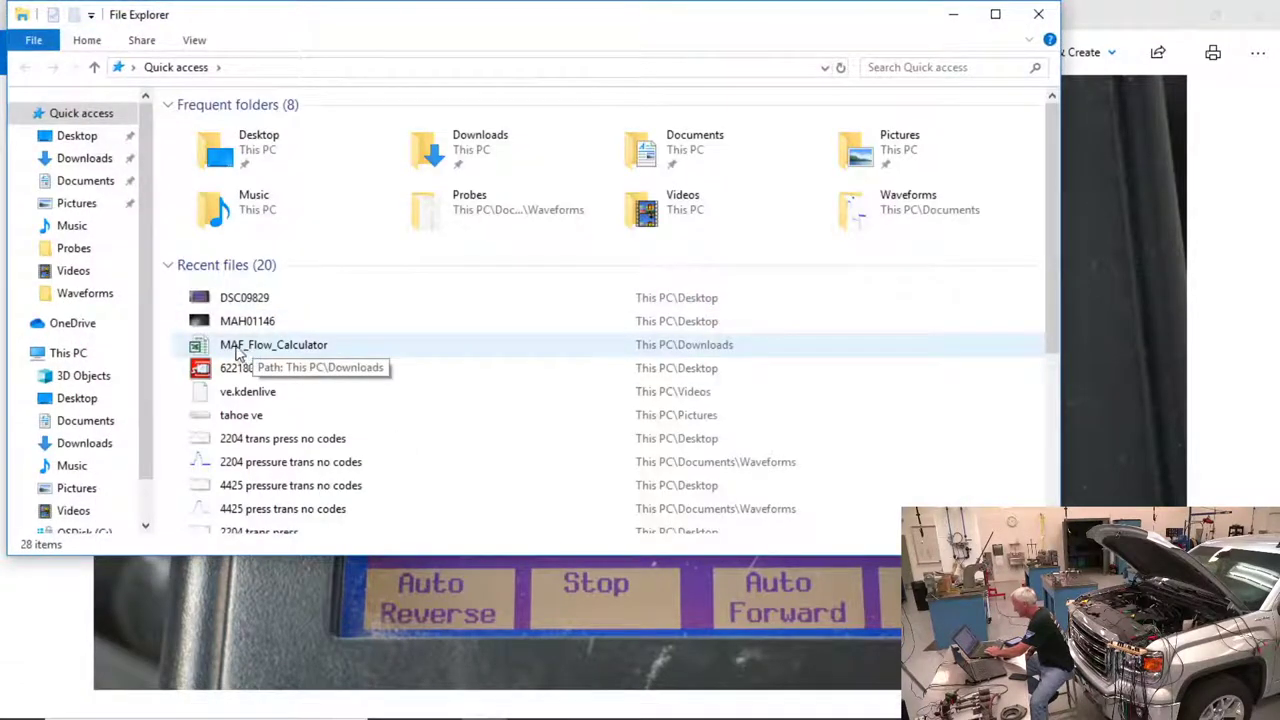
double_click(238, 346)
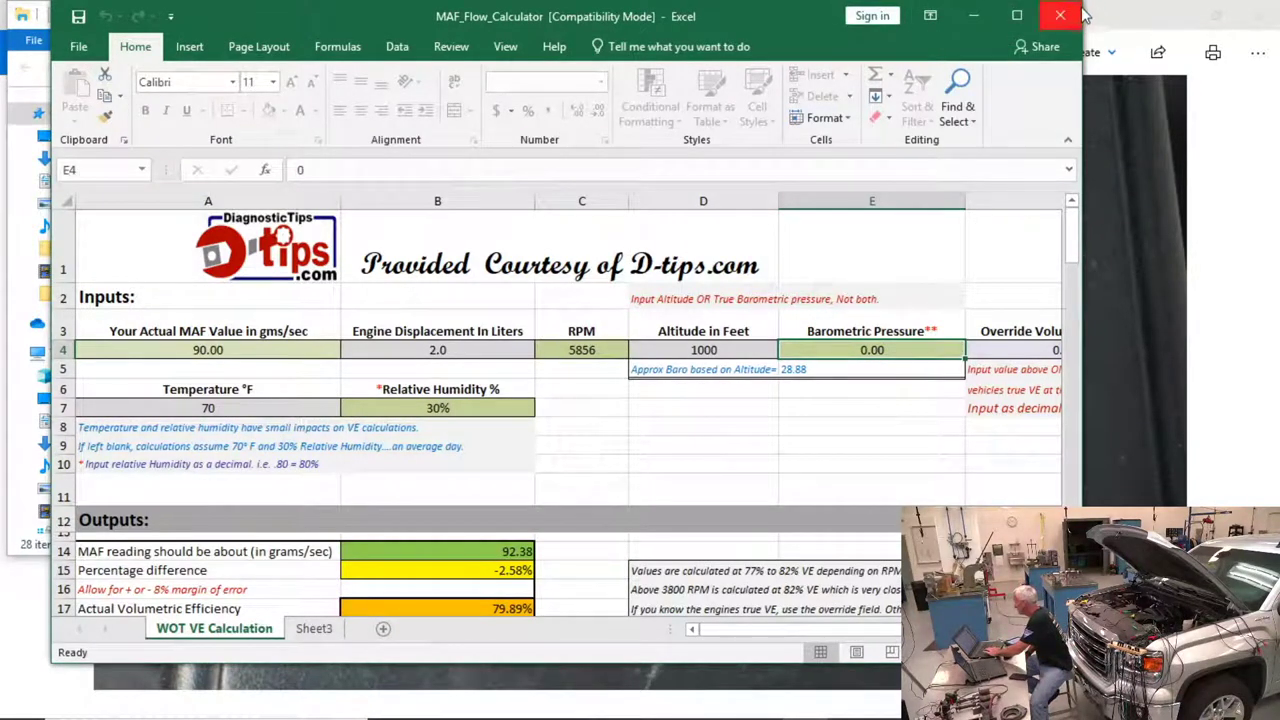
drag(1076, 5, 1024, 182)
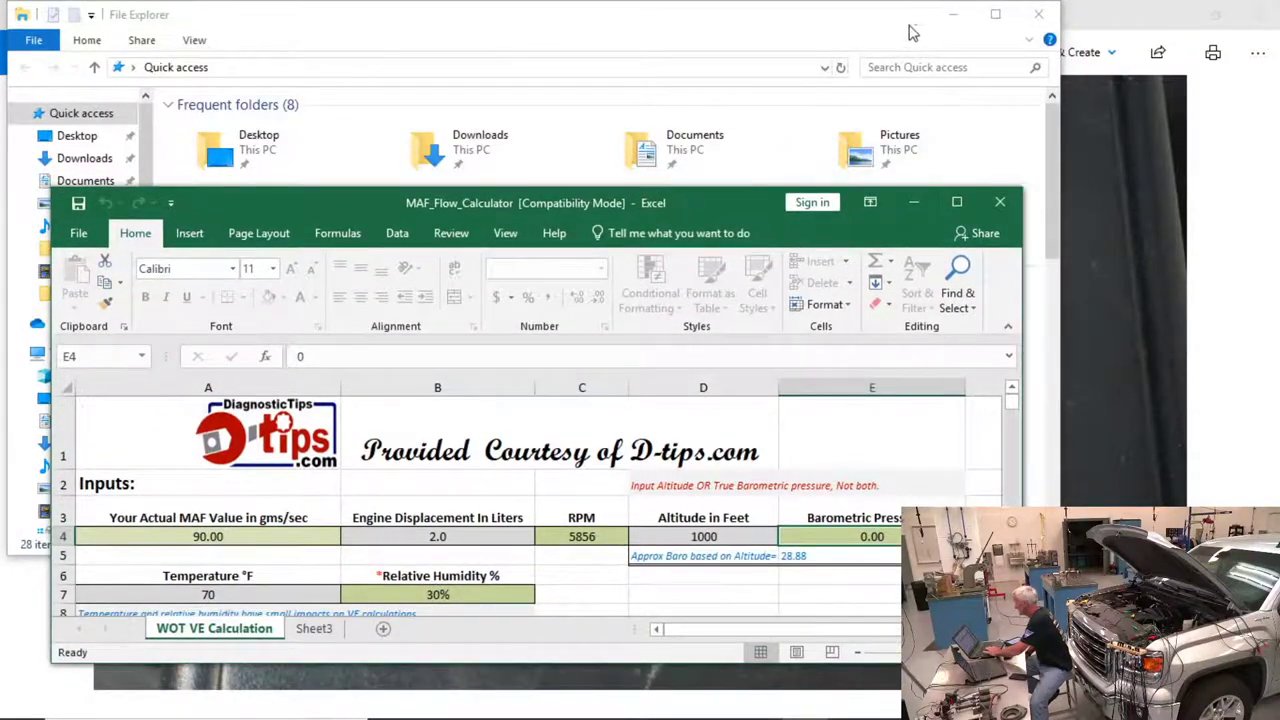
click(953, 14)
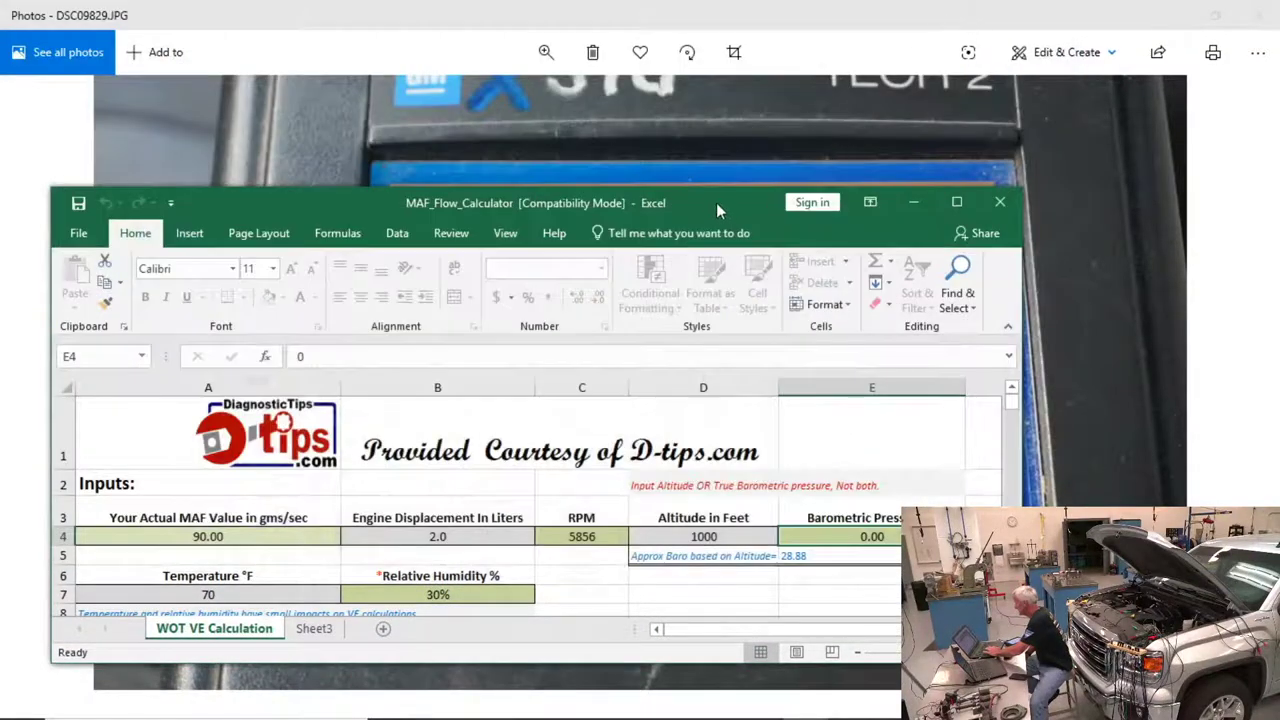
drag(716, 202, 782, 220)
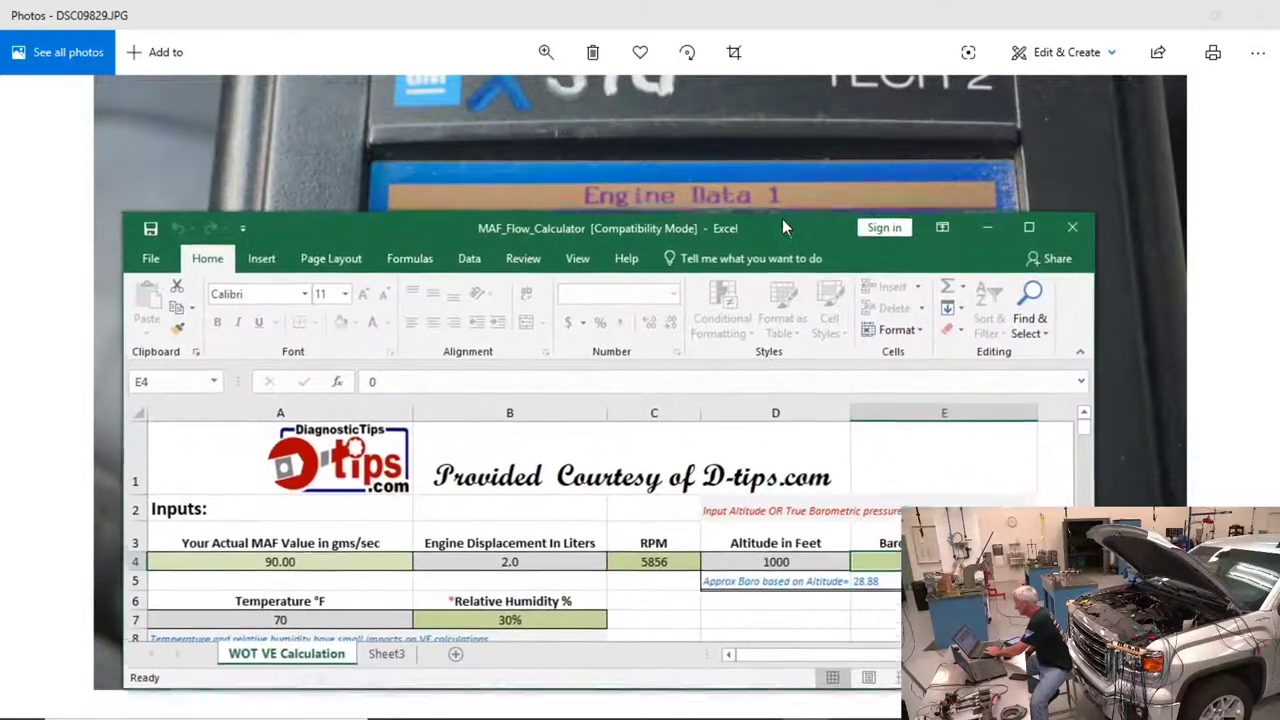
Enter 202 as the actual MAF value in gms/sec and 5.7 as the engine displacement in liters.
click(273, 557)
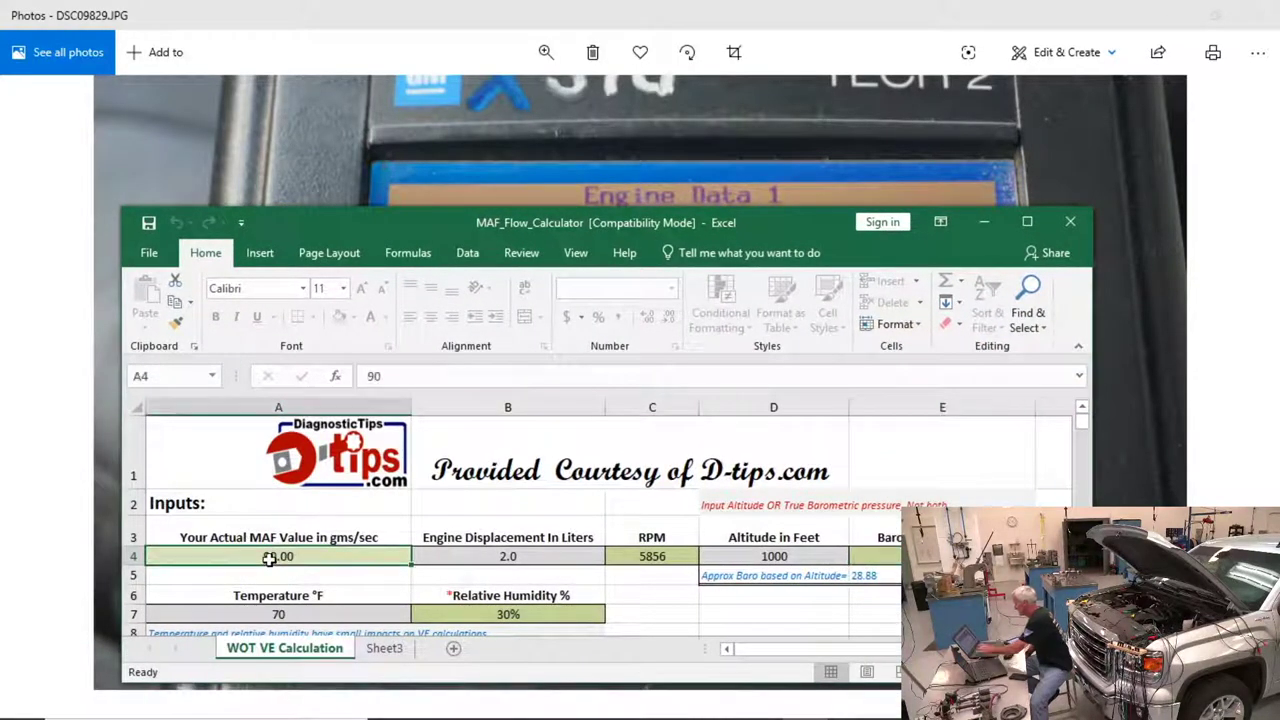
text(202)
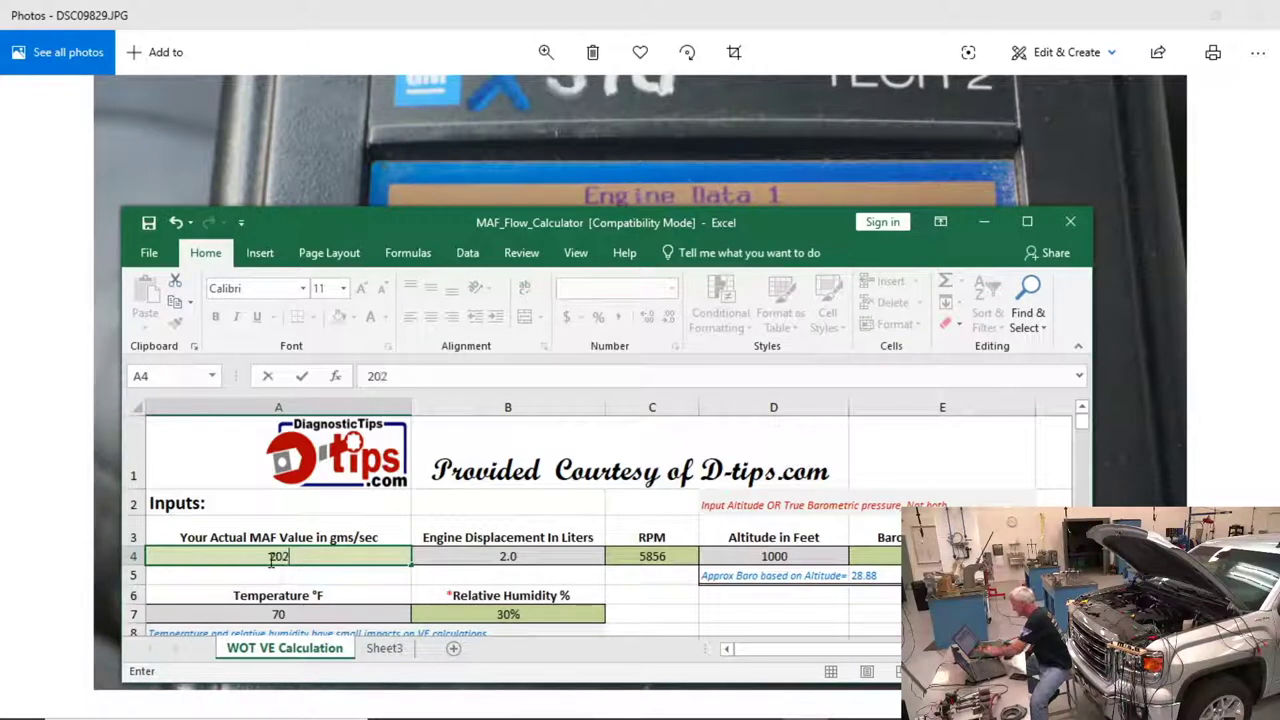
click(488, 556)
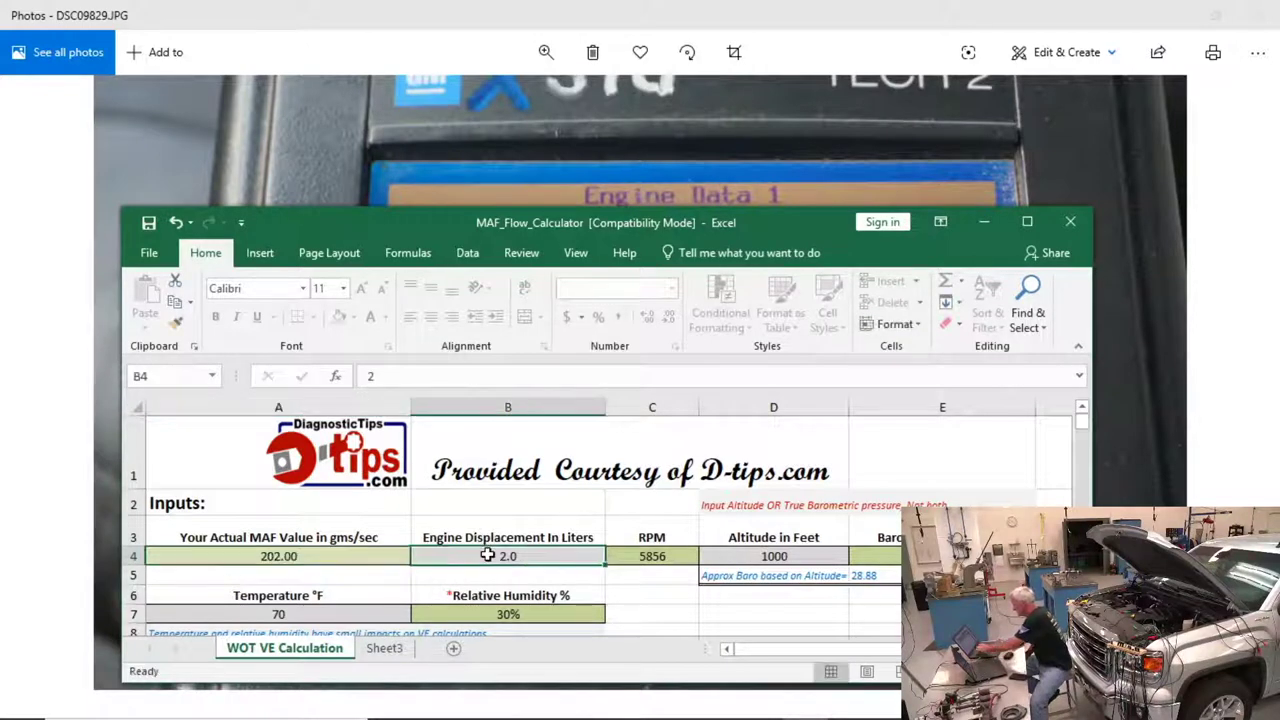
text(5.7)
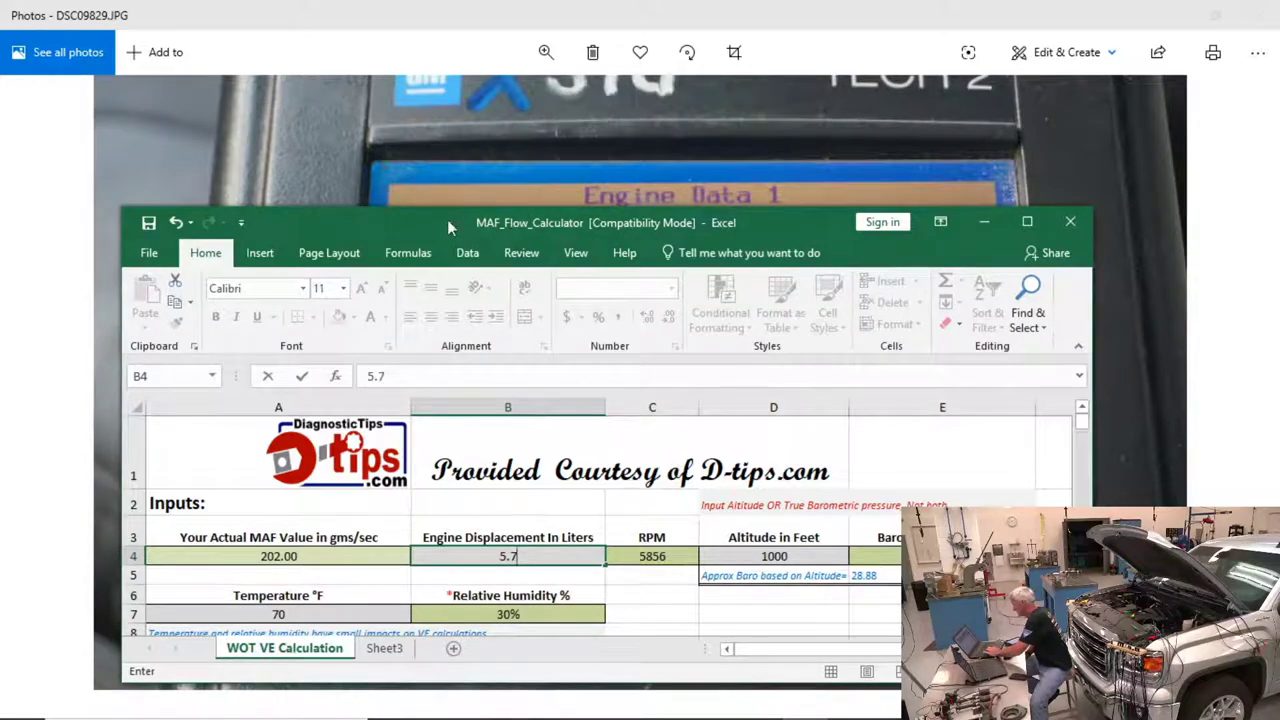
Set the calculator's RPM to 4828 and its altitude to 400 feet.
drag(446, 219, 485, 133)
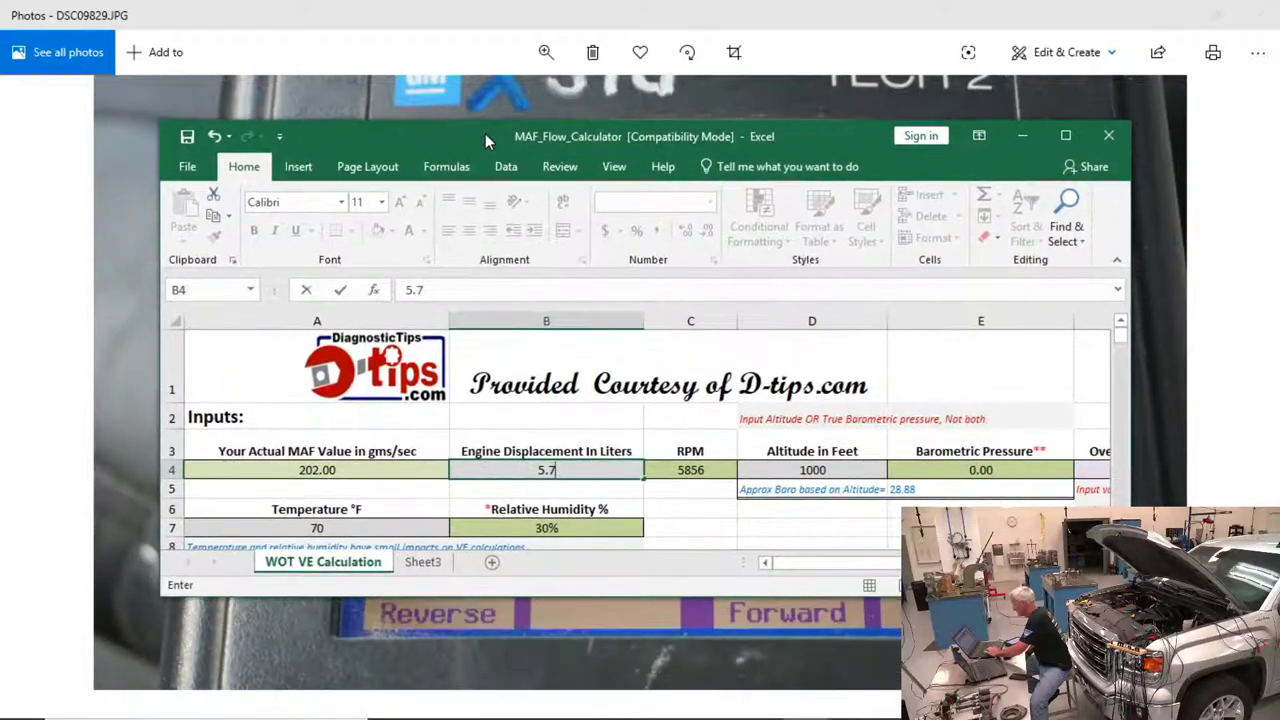
click(680, 468)
text(4)
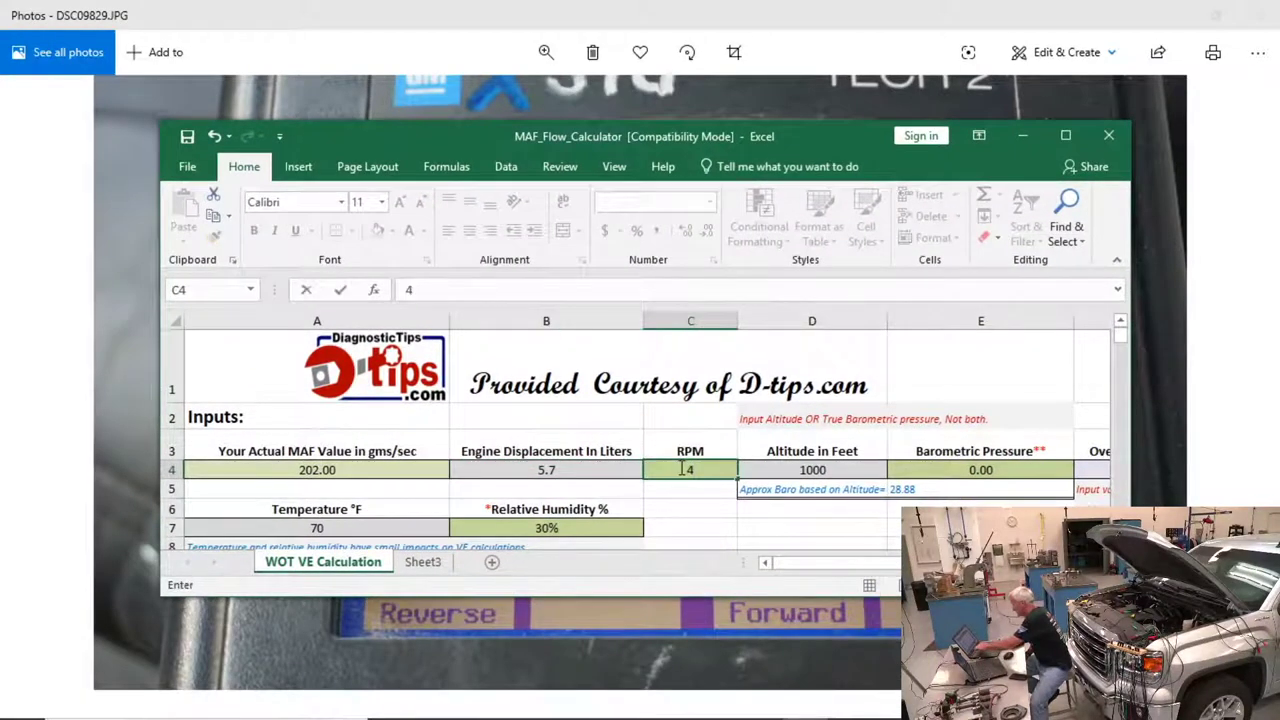
text(828)
click(815, 470)
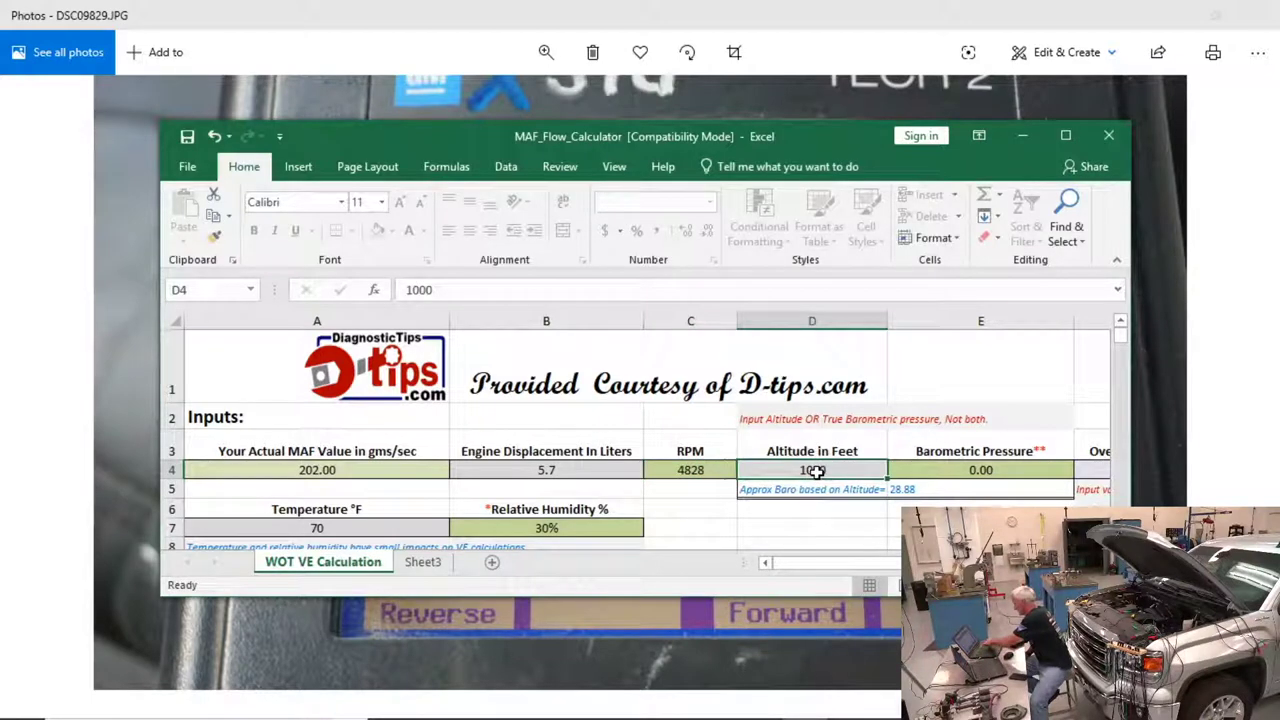
text(400)
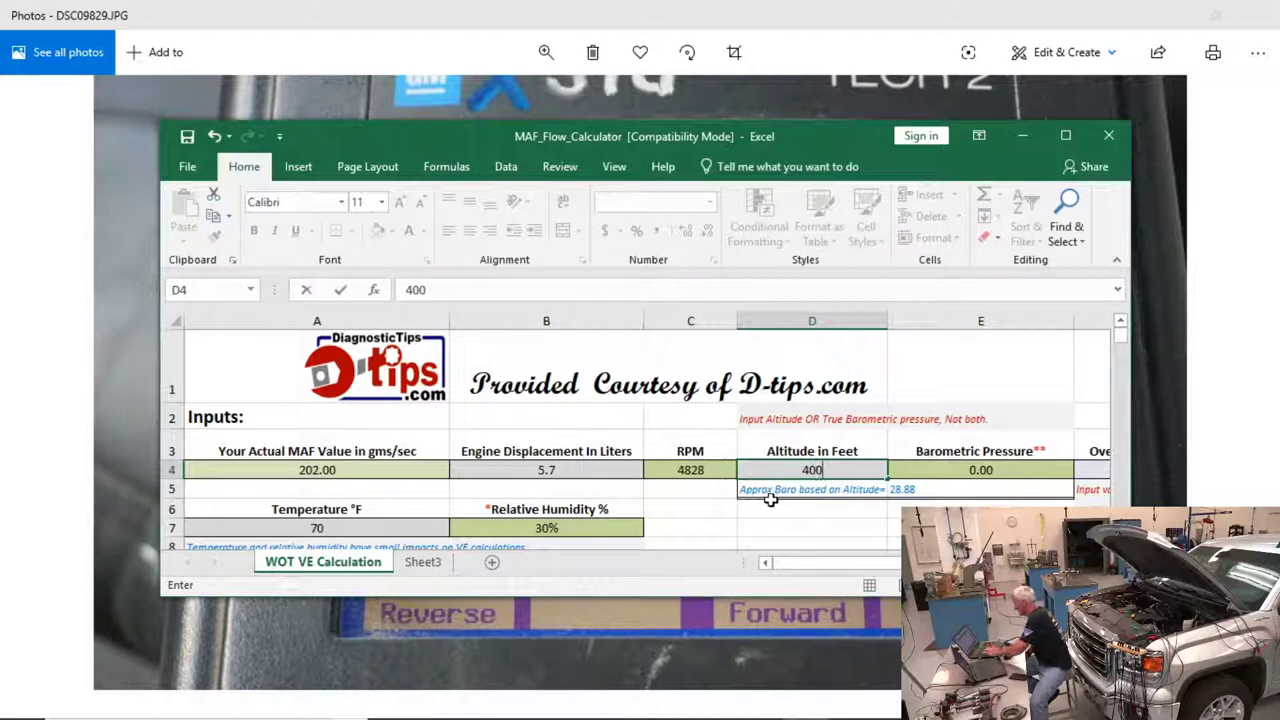
key(Tab)
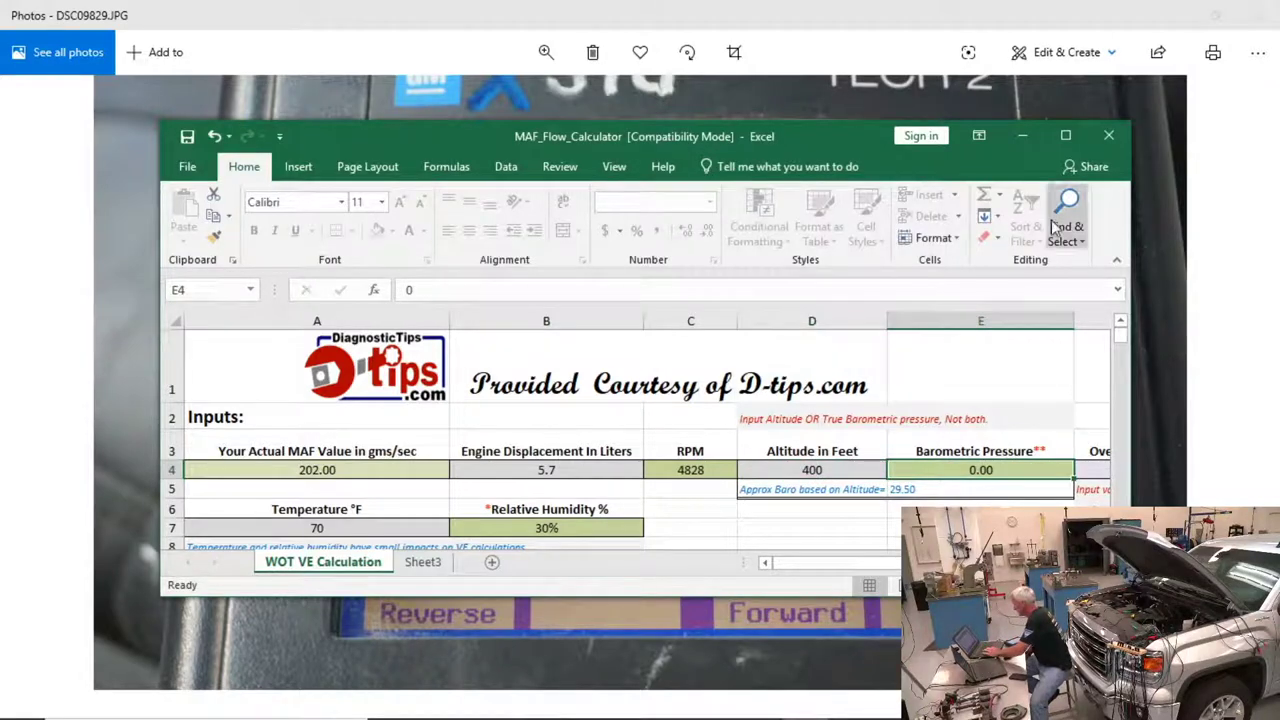
Enlarge the calculator window and review the expected MAF reading, percentage difference and actual volumetric efficiency in the Outputs section.
drag(840, 135, 804, 81)
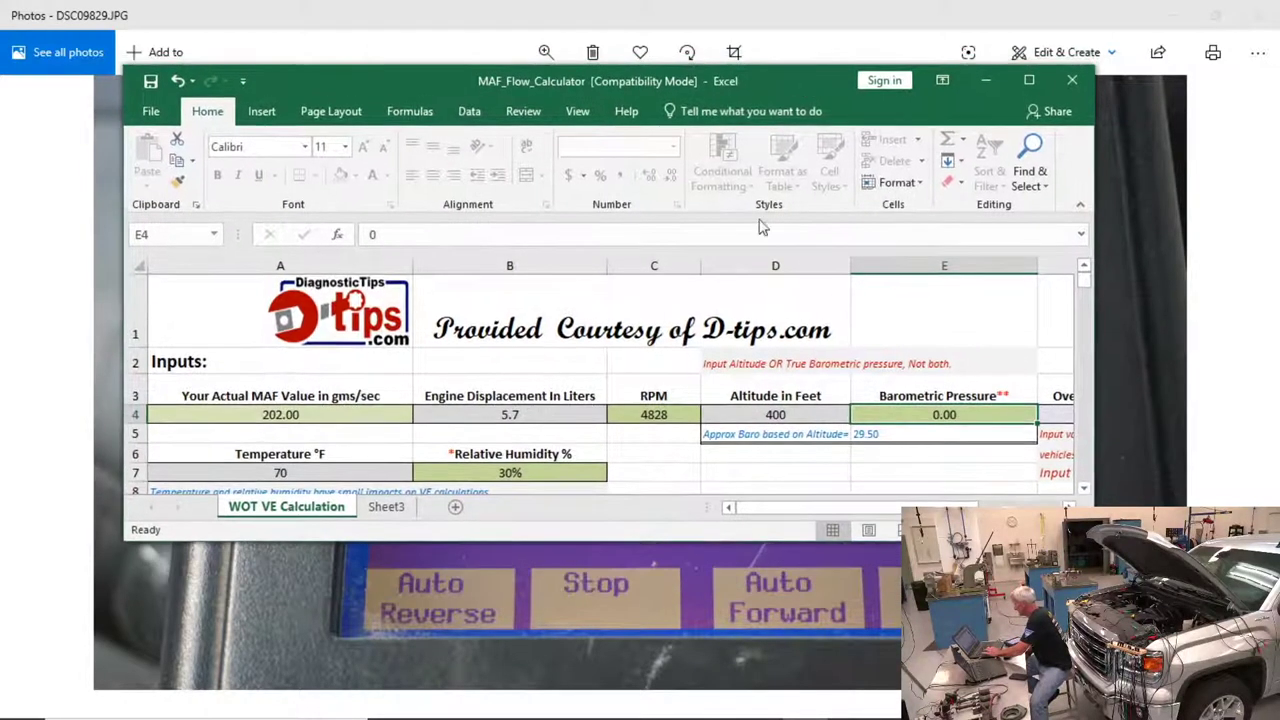
drag(682, 544, 677, 698)
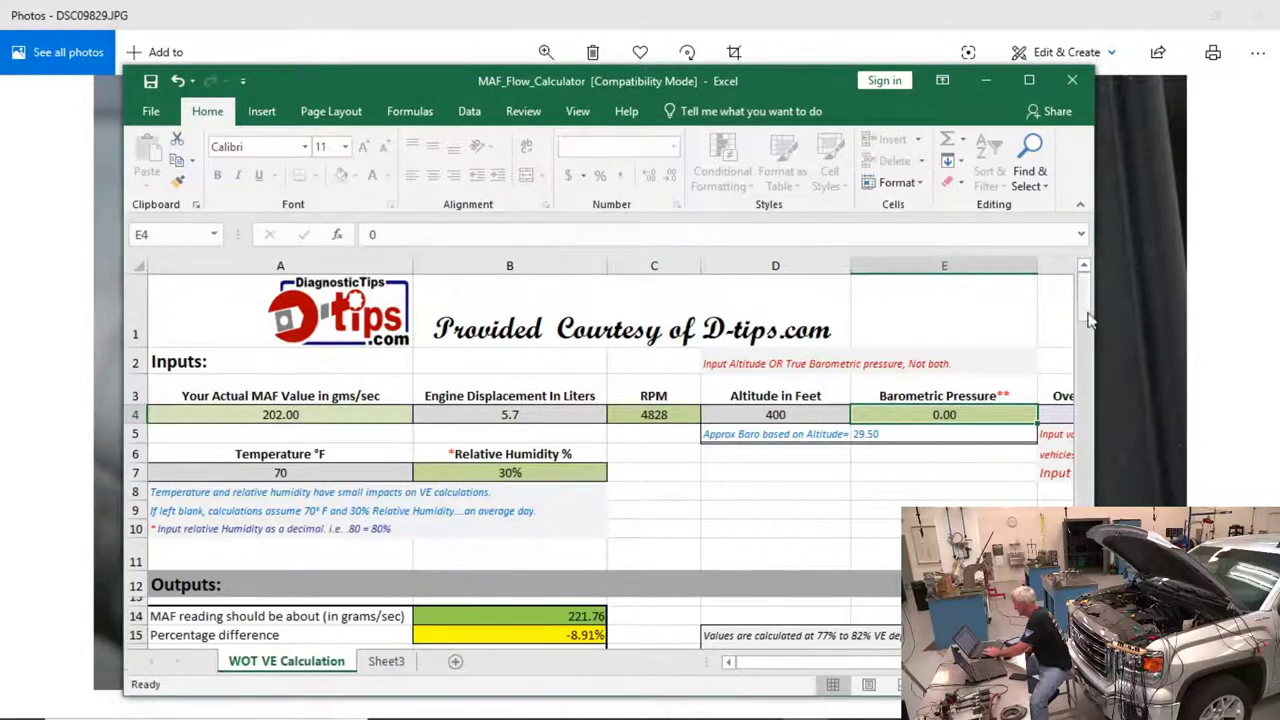
drag(1088, 300, 1088, 340)
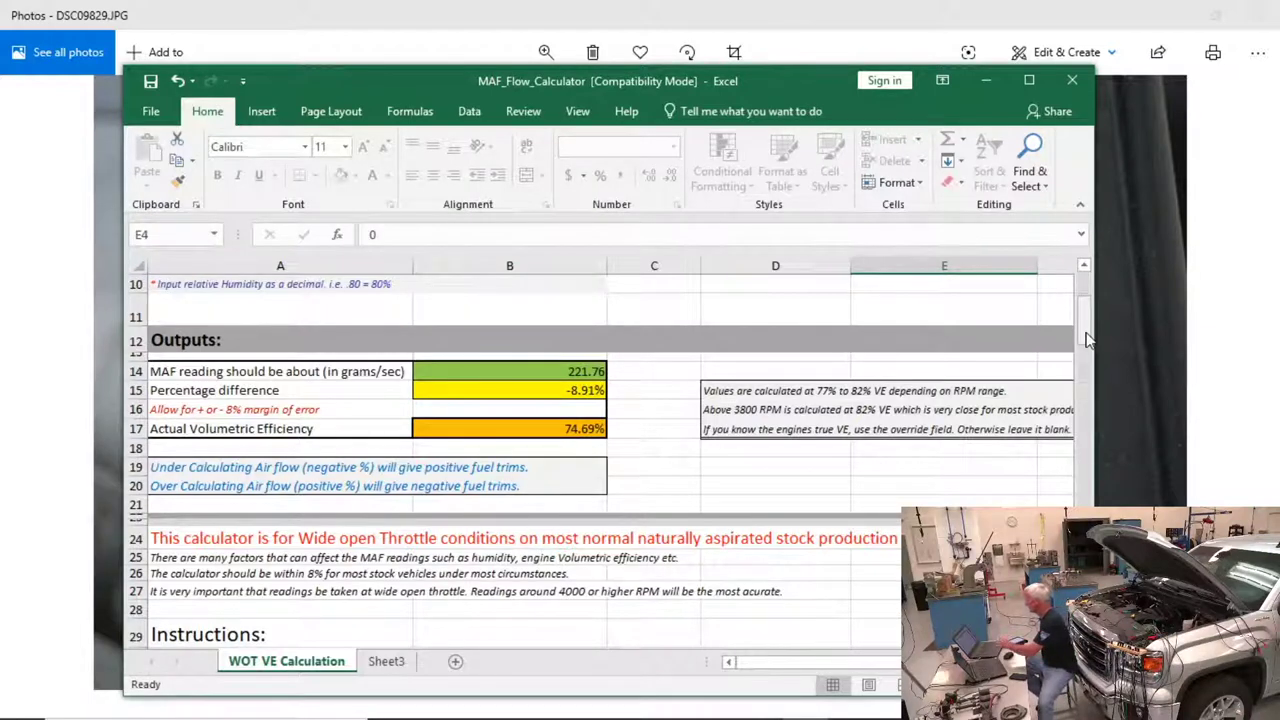
Minimize the calculator and the scan tool photo, and open the 62218001 scan data recording from the desktop.
click(985, 81)
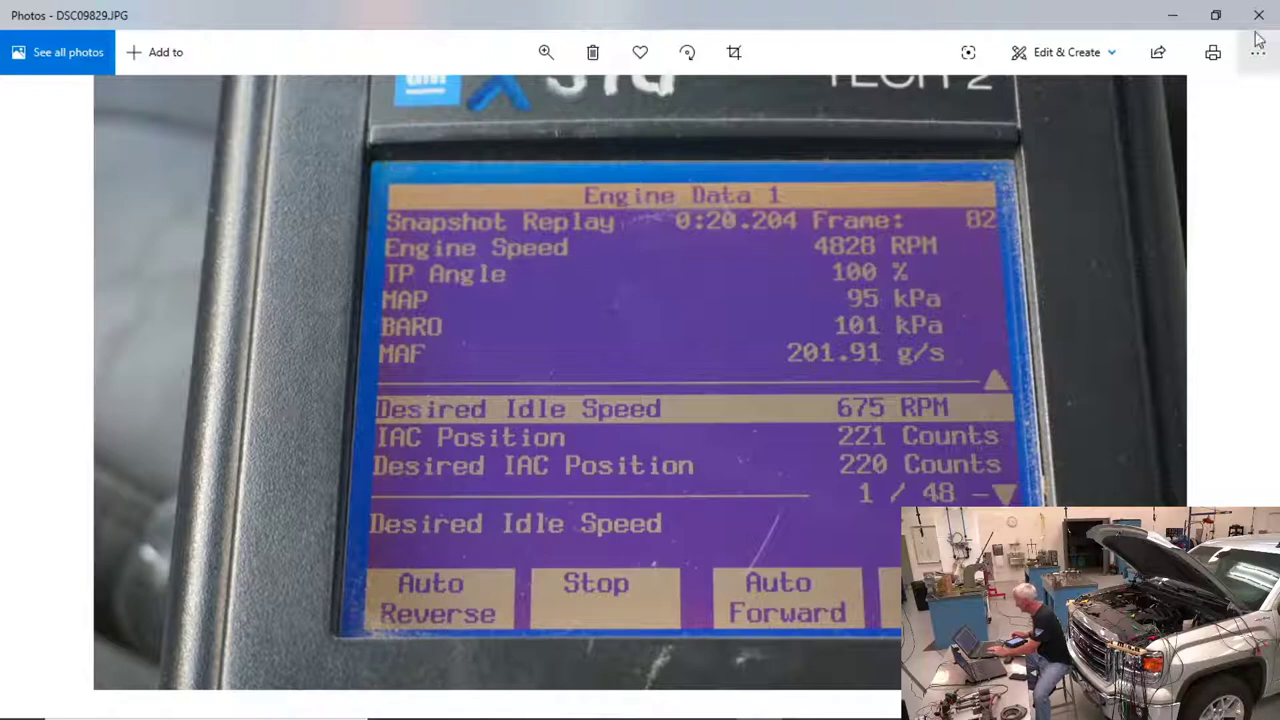
click(1173, 15)
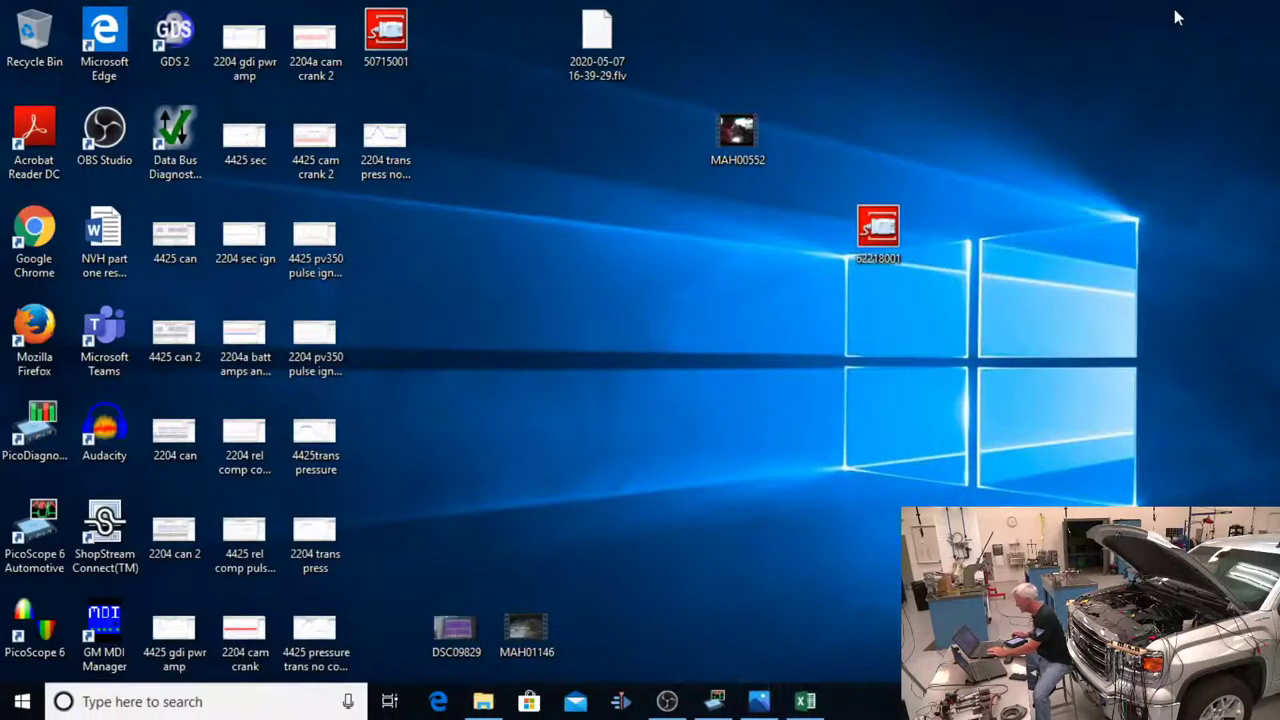
double_click(876, 230)
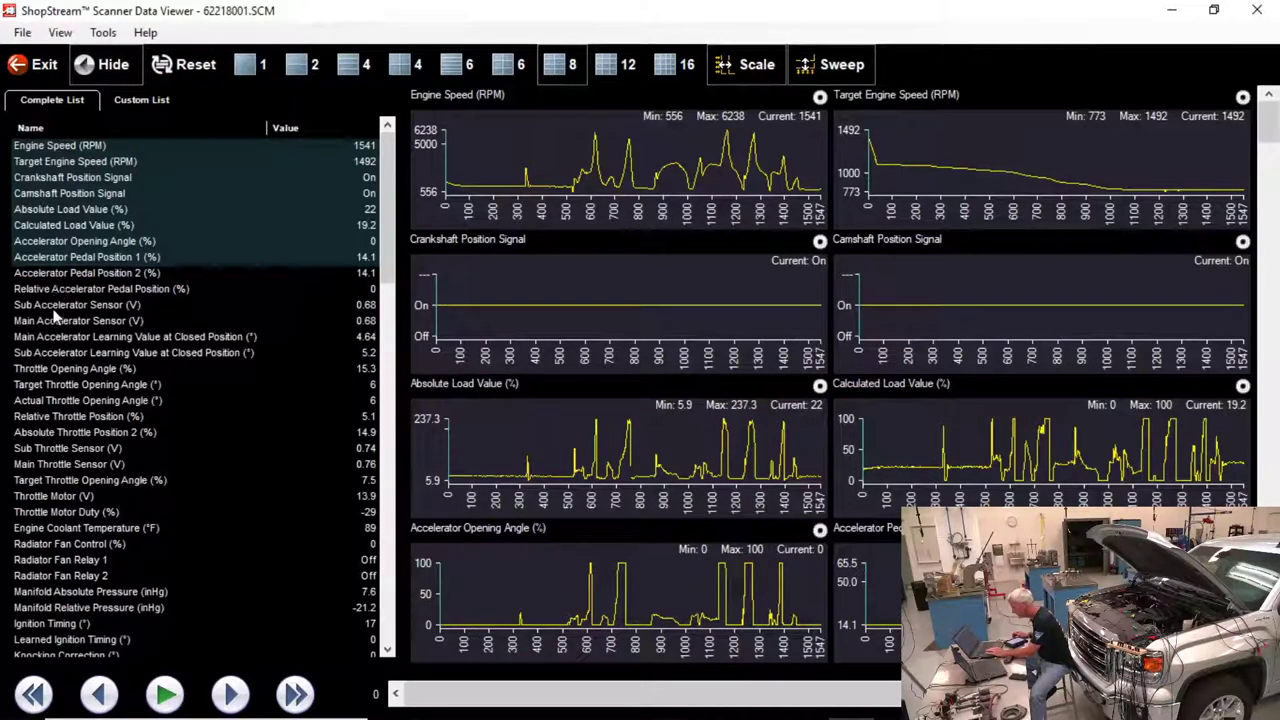
Move Absolute Load Value and Calculated Load Value directly below Engine Speed in the parameter list.
click(50, 150)
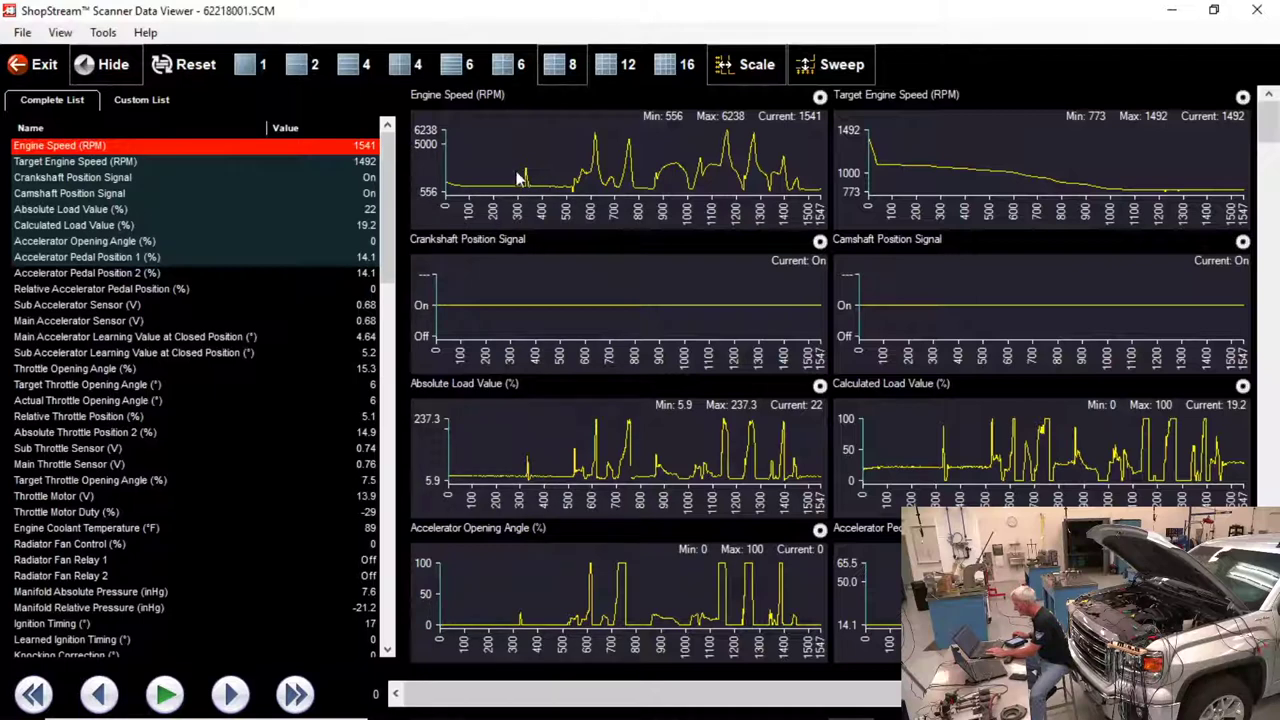
click(55, 210)
drag(50, 167, 50, 168)
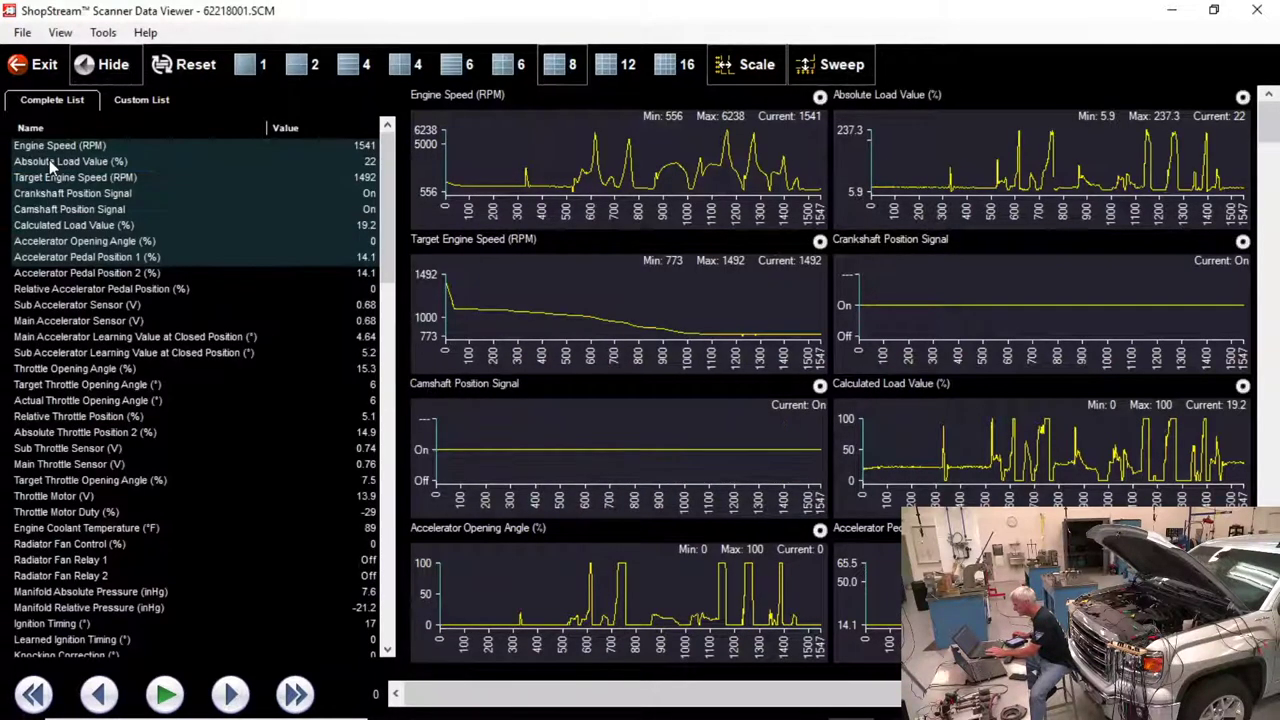
click(50, 224)
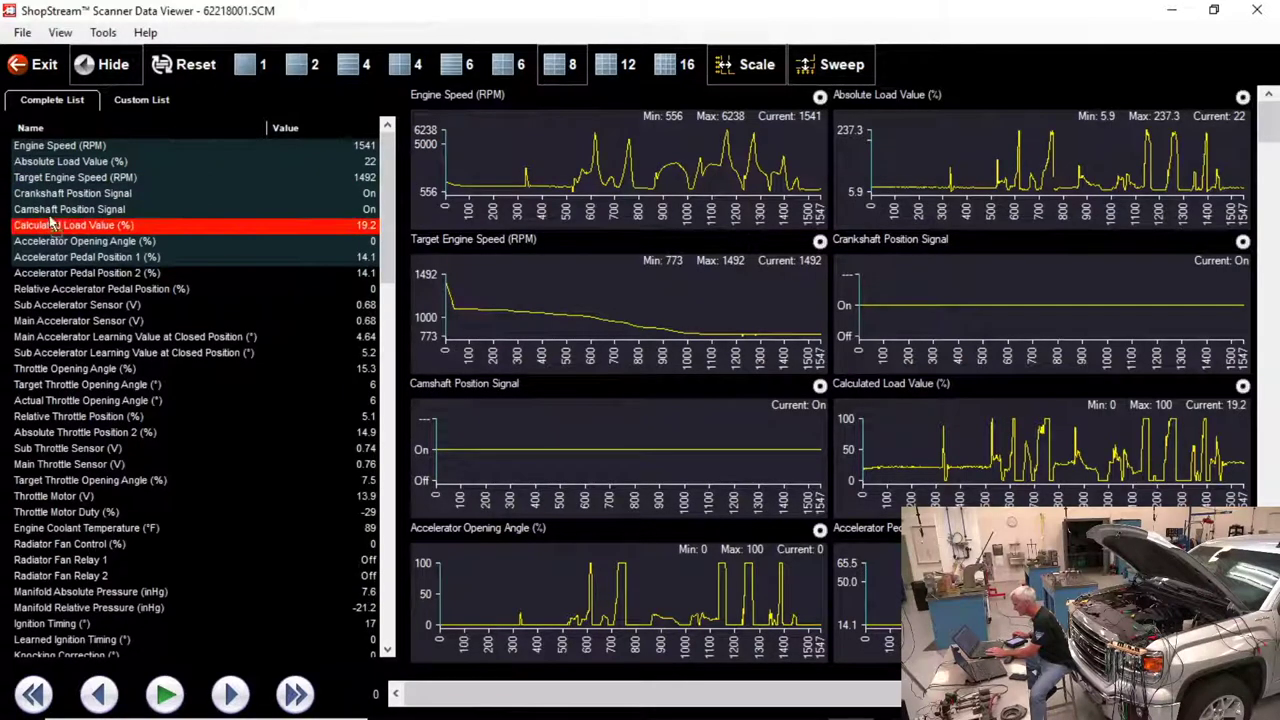
drag(50, 224, 51, 171)
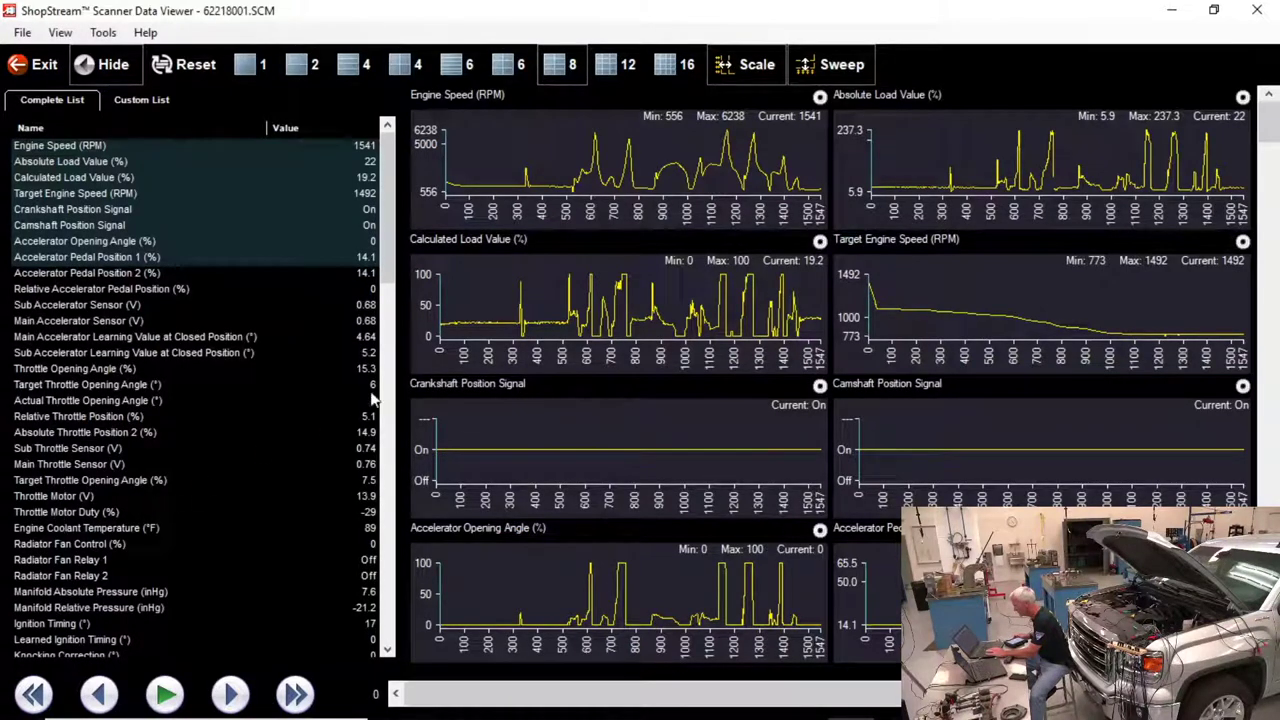
Move the Mass Air Flow (g/s) parameter up the list to just below Absolute Throttle Position 2.
drag(386, 260, 386, 347)
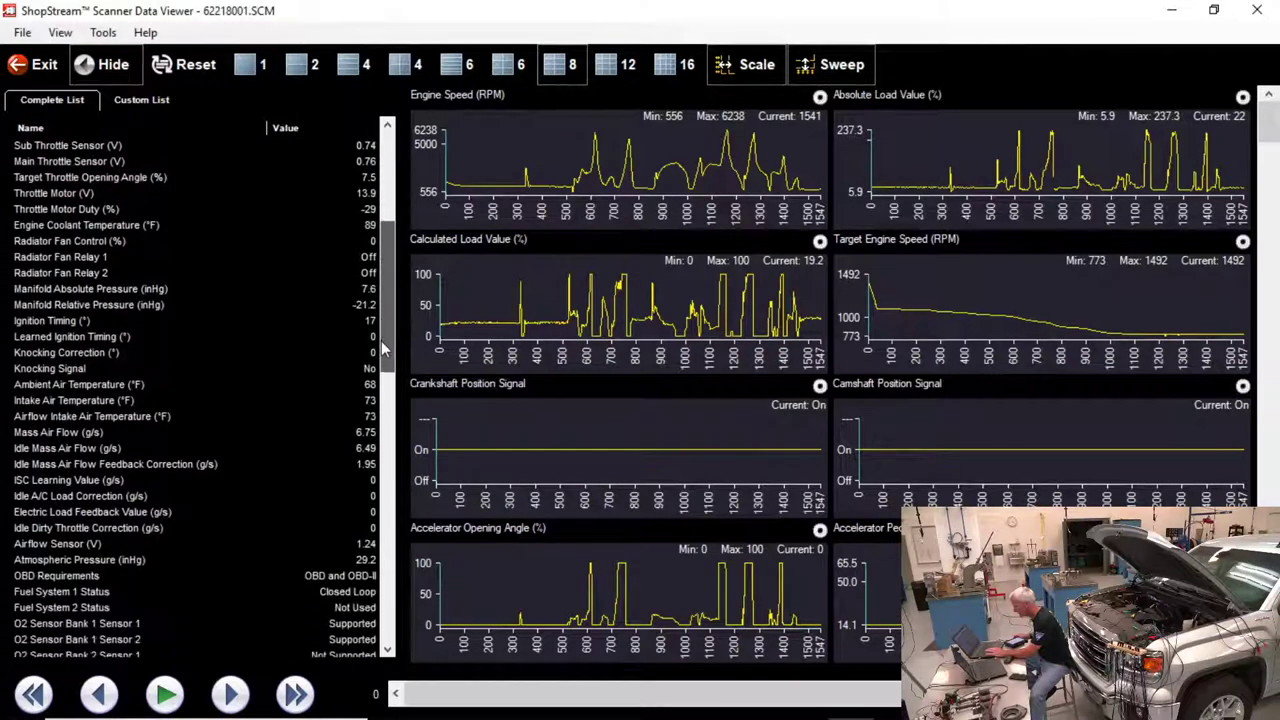
click(58, 436)
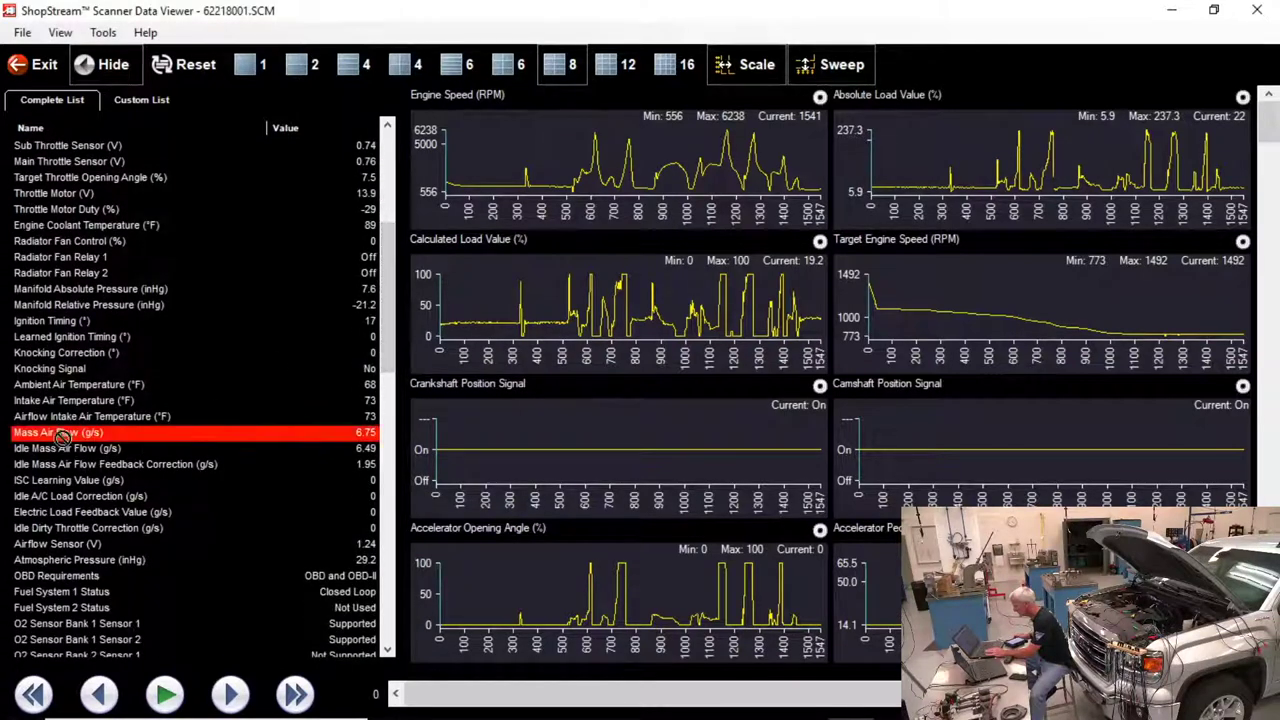
drag(105, 150, 105, 150)
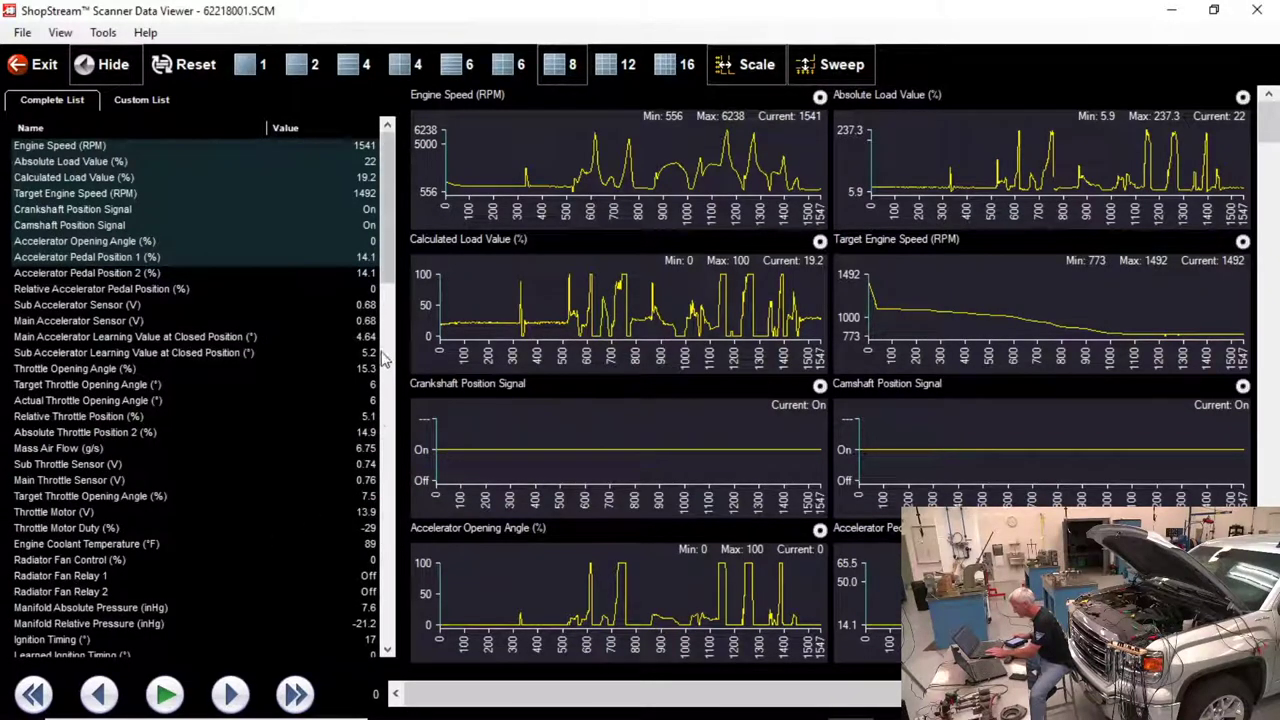
Move the Equivalence Ratio Bank 1 Sensor 1 parameter up towards the top of the list.
scroll(393, 380, down, 8)
scroll(393, 380, down, 4)
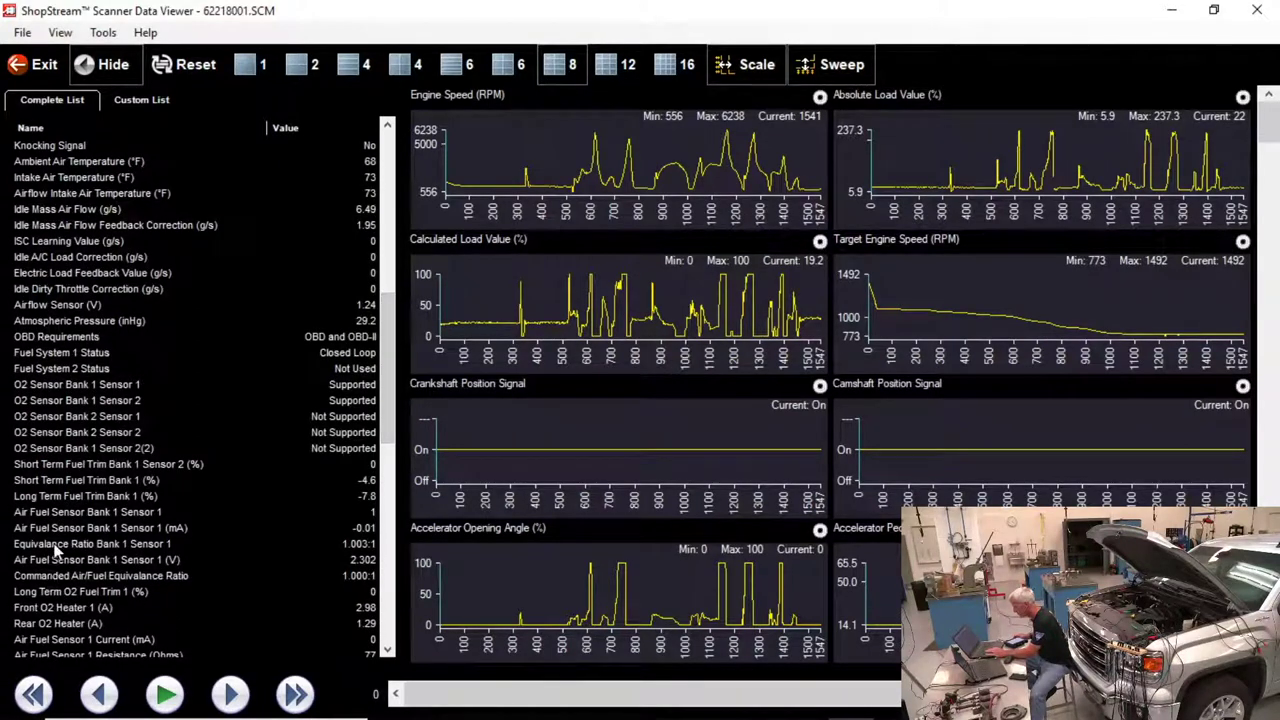
click(57, 545)
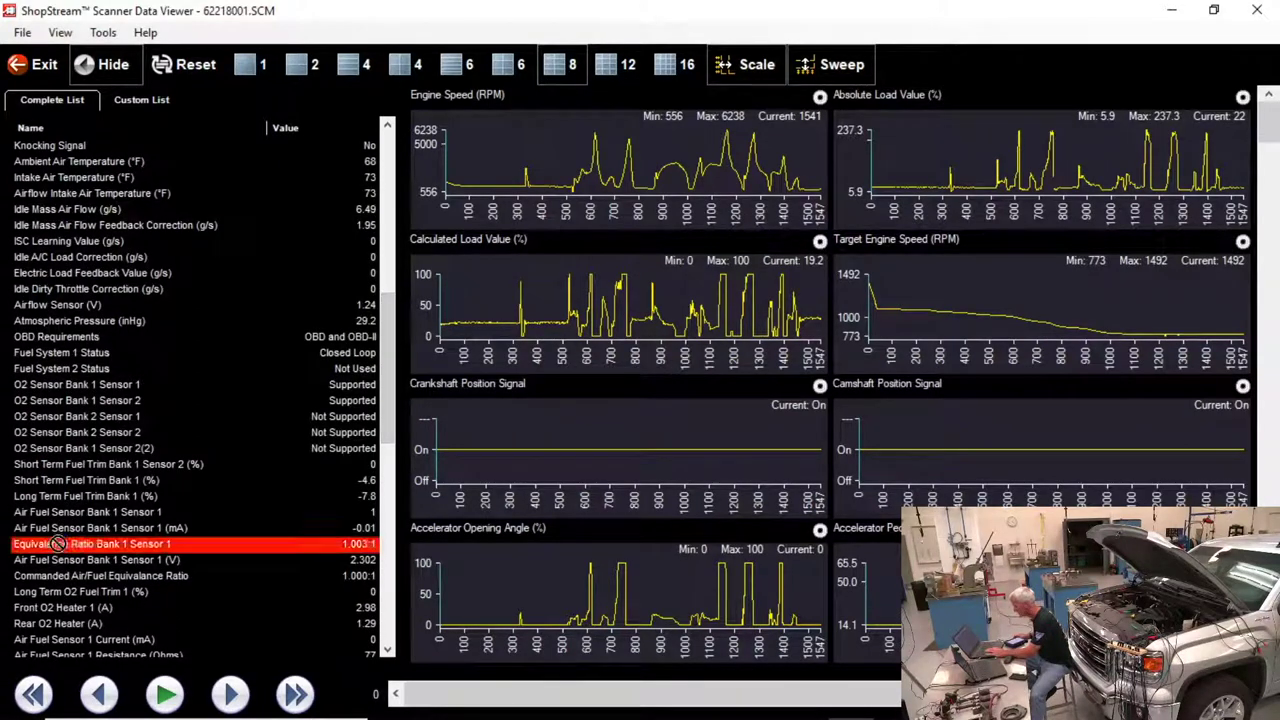
click(86, 166)
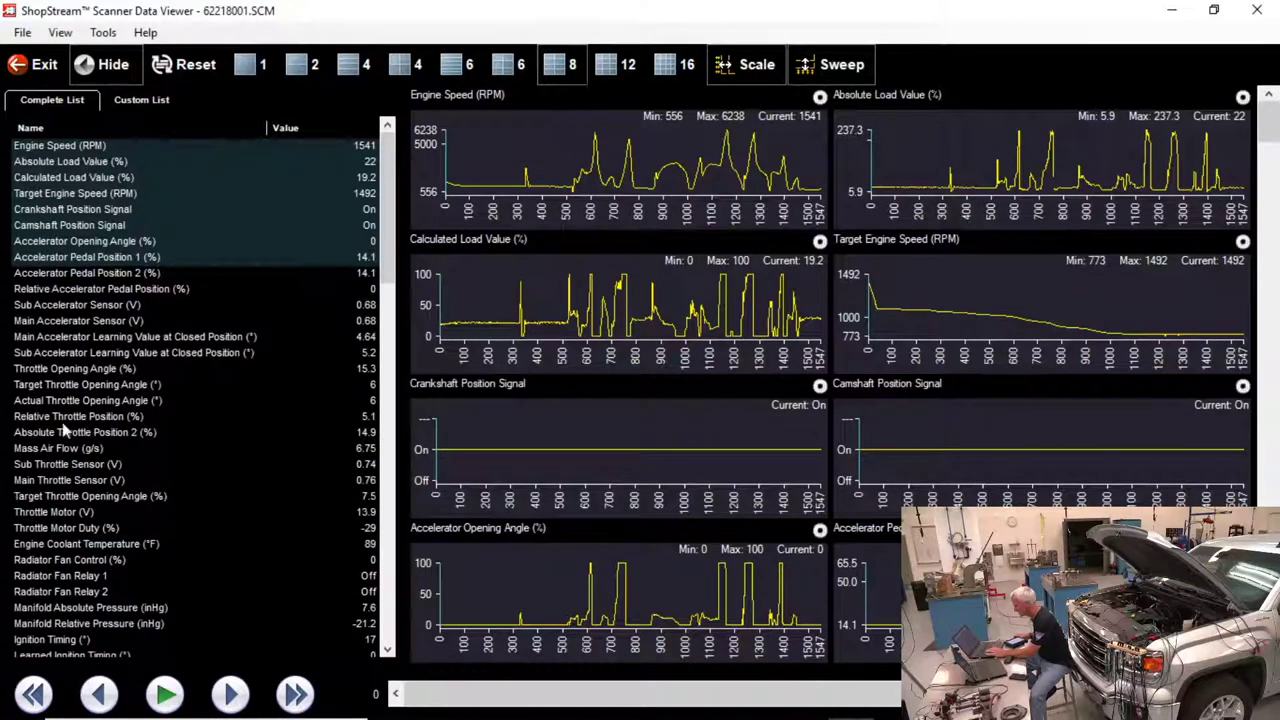
Move the Equivalence Ratio Bank 1 Sensor 1 parameter up the list to just below Crankshaft Position Signal.
scroll(400, 310, down, 5)
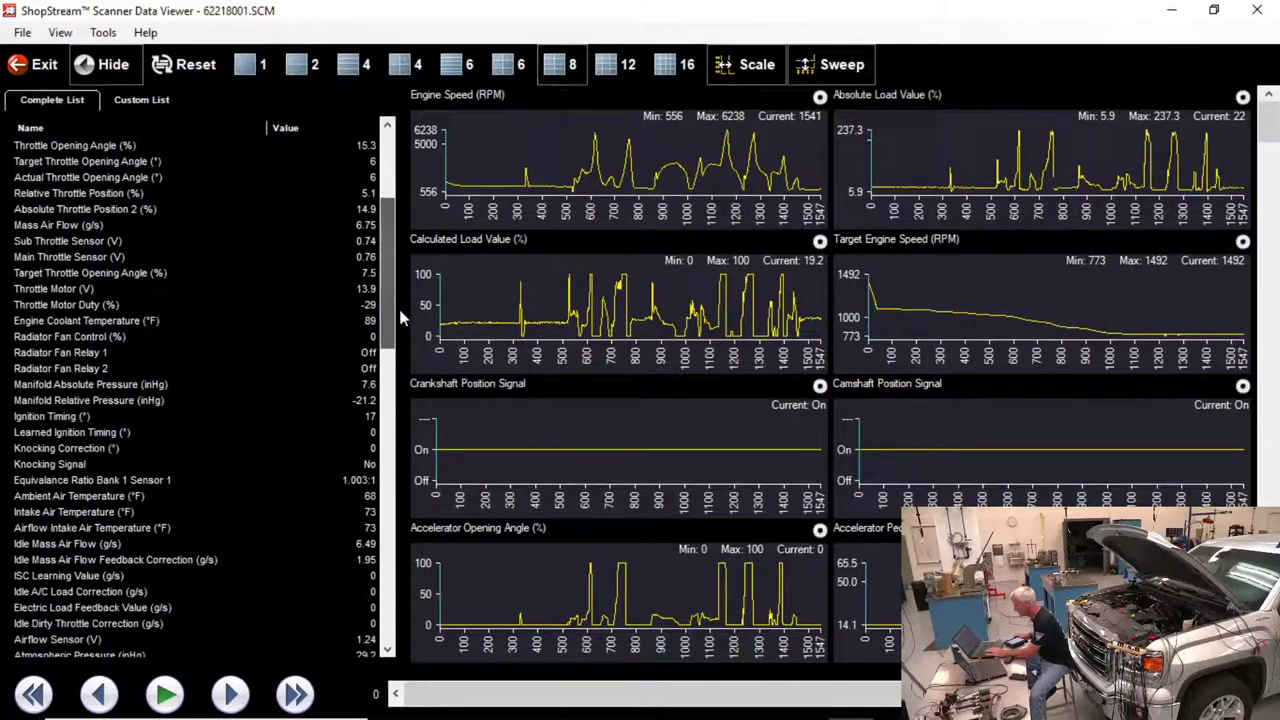
click(75, 479)
click(86, 186)
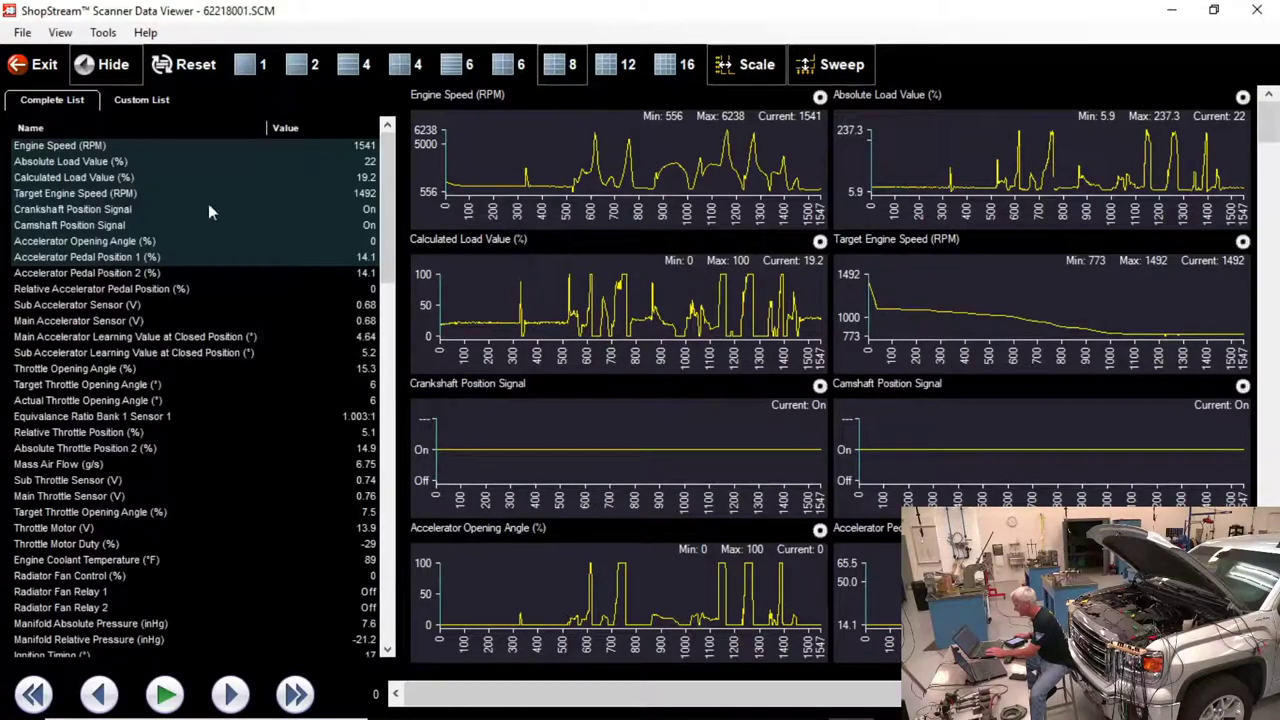
drag(390, 208, 374, 118)
drag(72, 425, 77, 240)
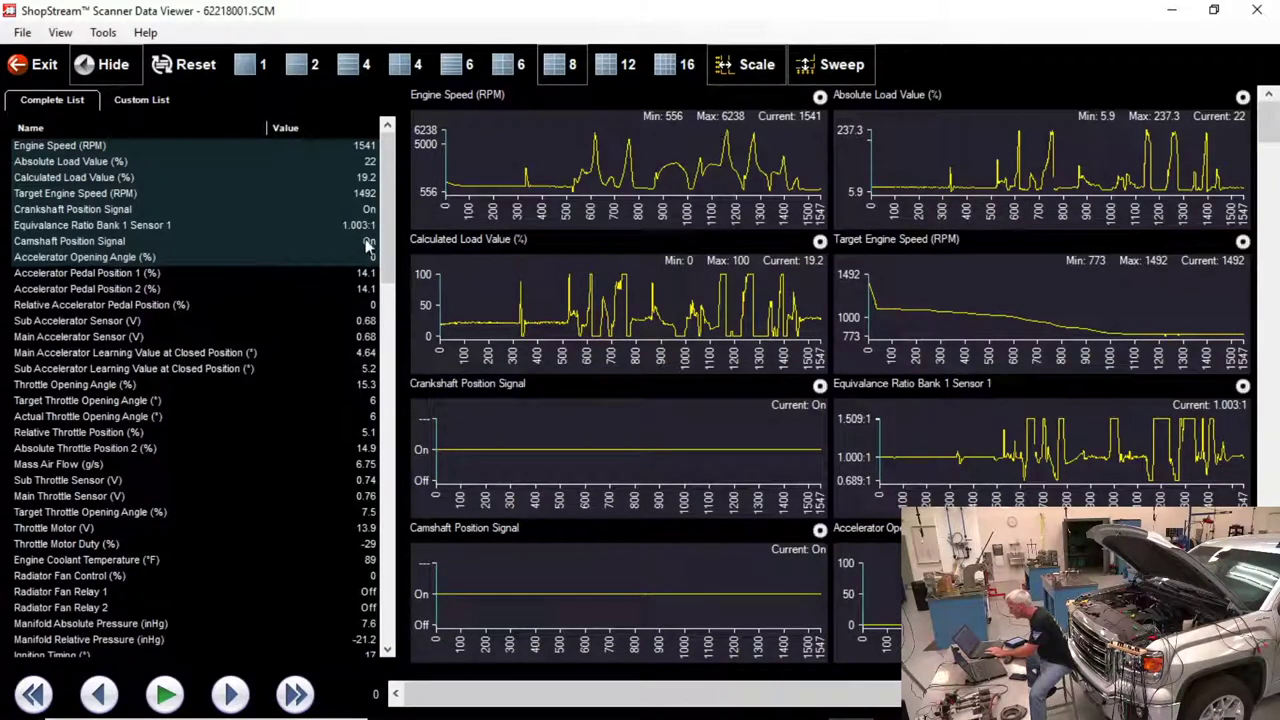
Move the Actual Throttle Opening Angle parameter up the list to just below Target Engine Speed.
drag(389, 232, 377, 270)
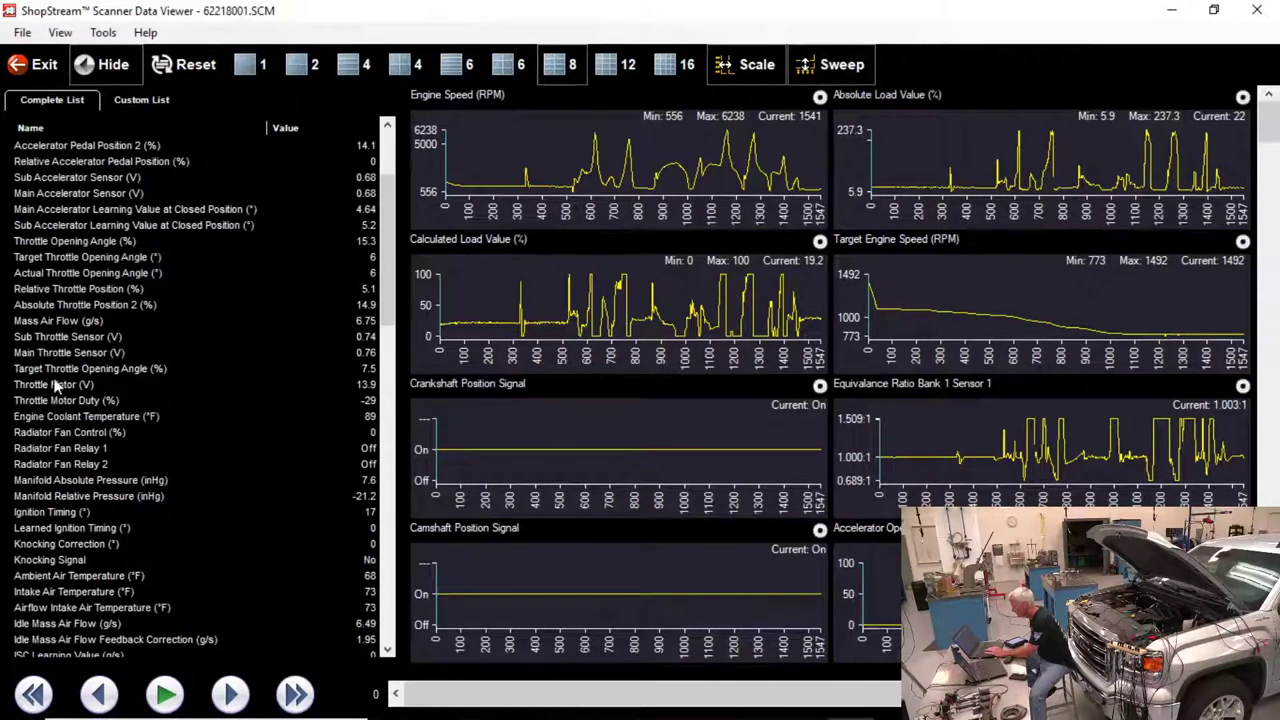
click(48, 275)
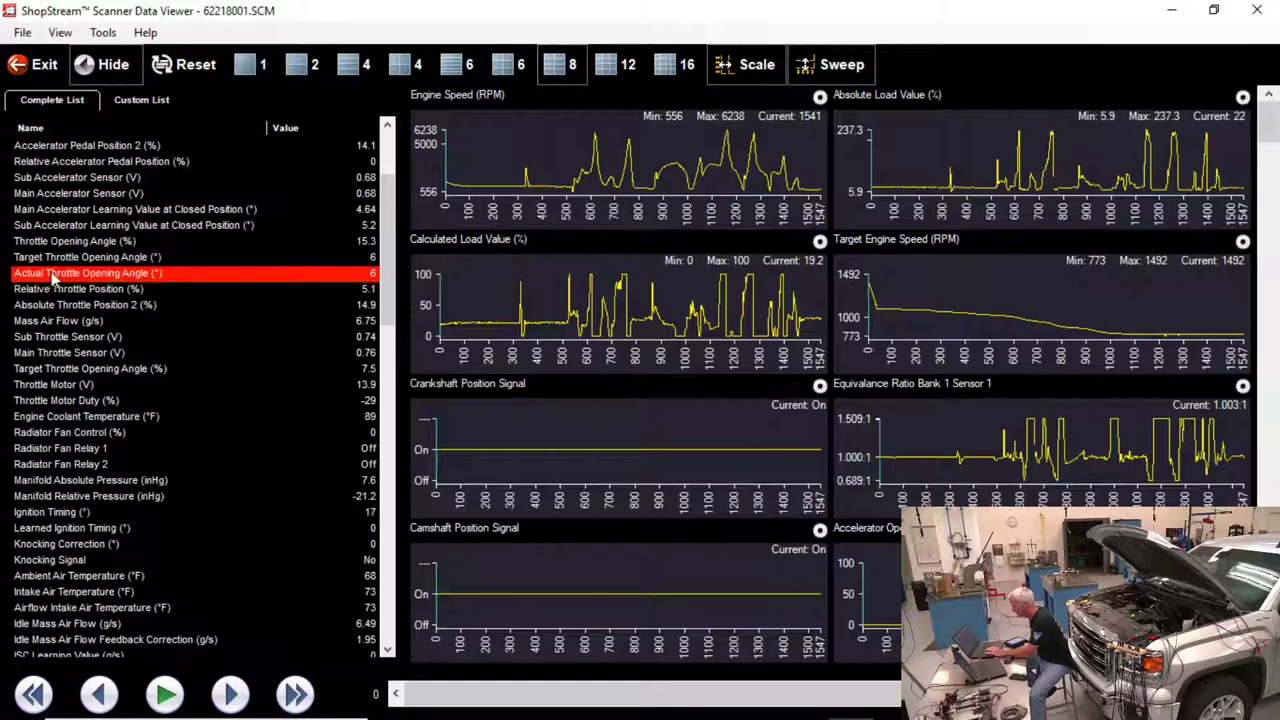
scroll(110, 175, up, 3)
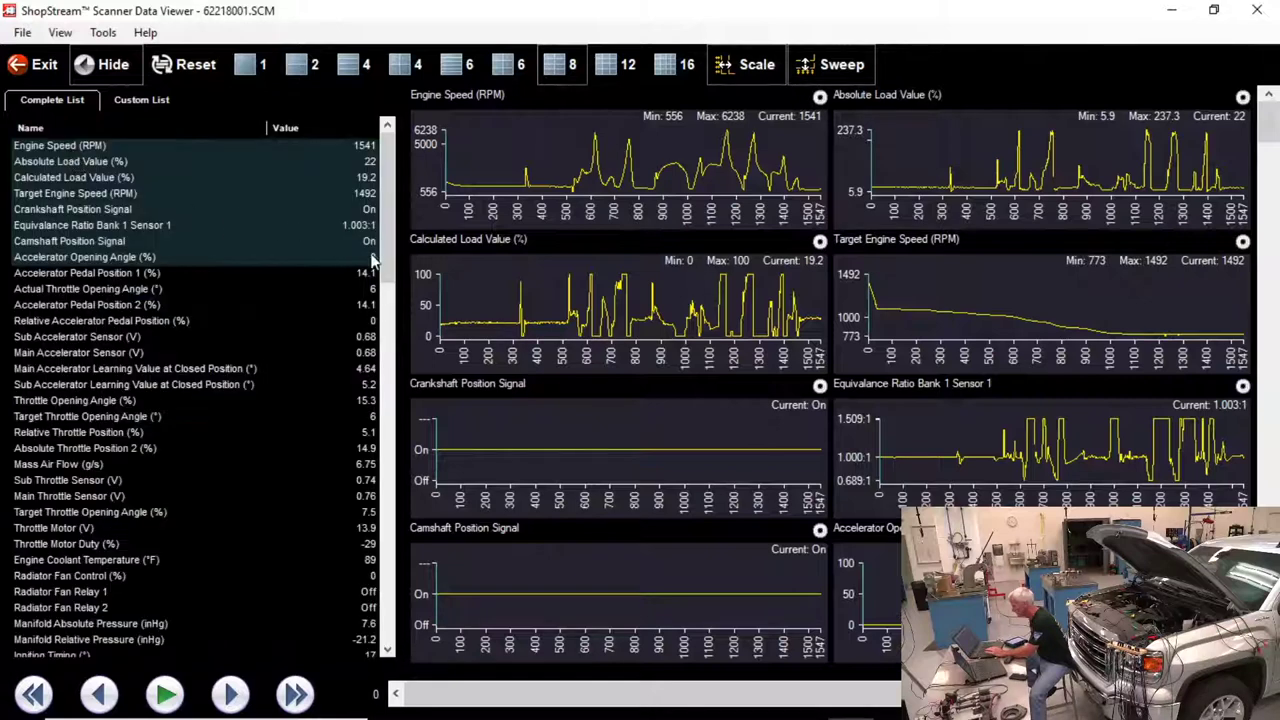
scroll(390, 268, down, 1)
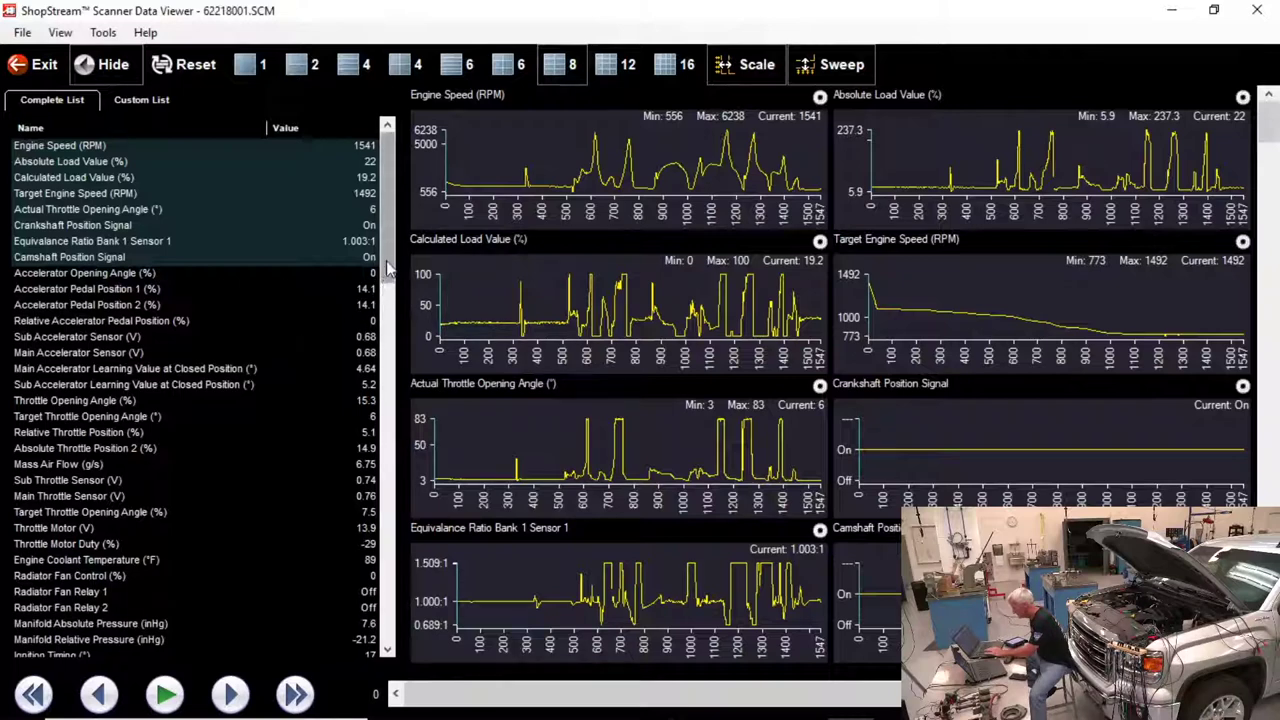
Move the Mass Air Flow (g/s) parameter up the list to just below Absolute Load Value.
drag(383, 290, 388, 318)
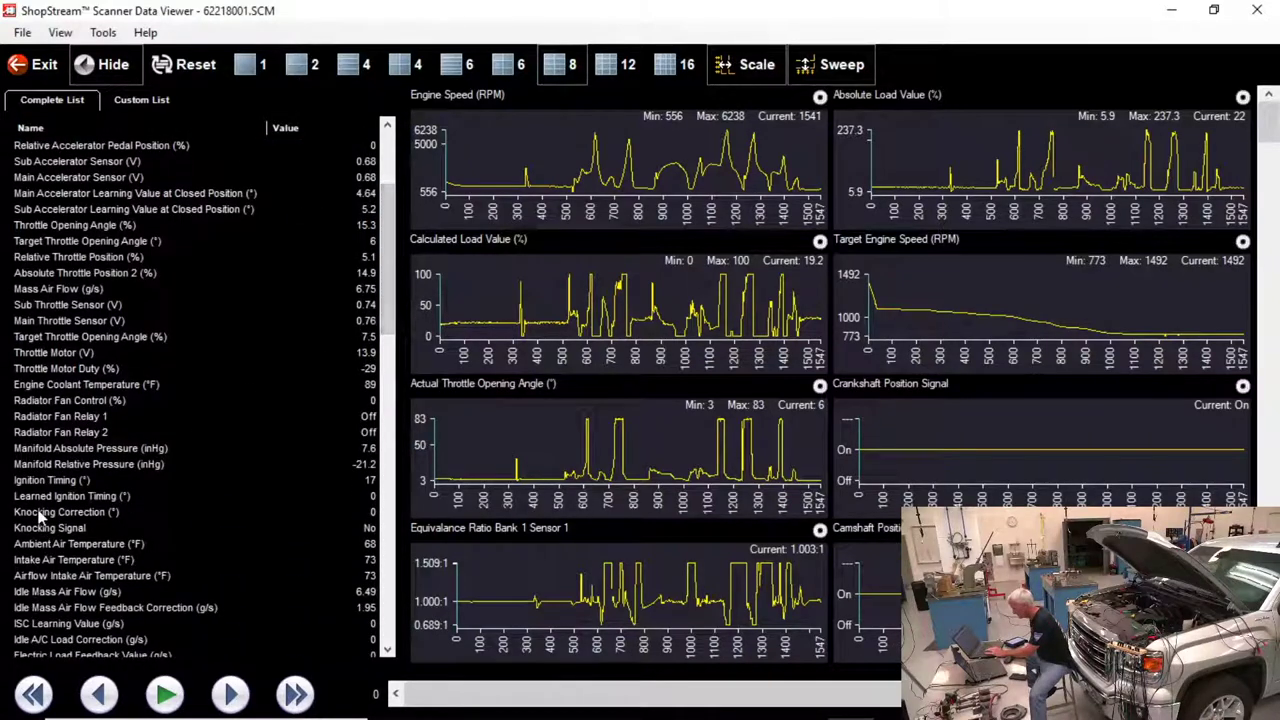
click(43, 288)
drag(57, 218, 64, 152)
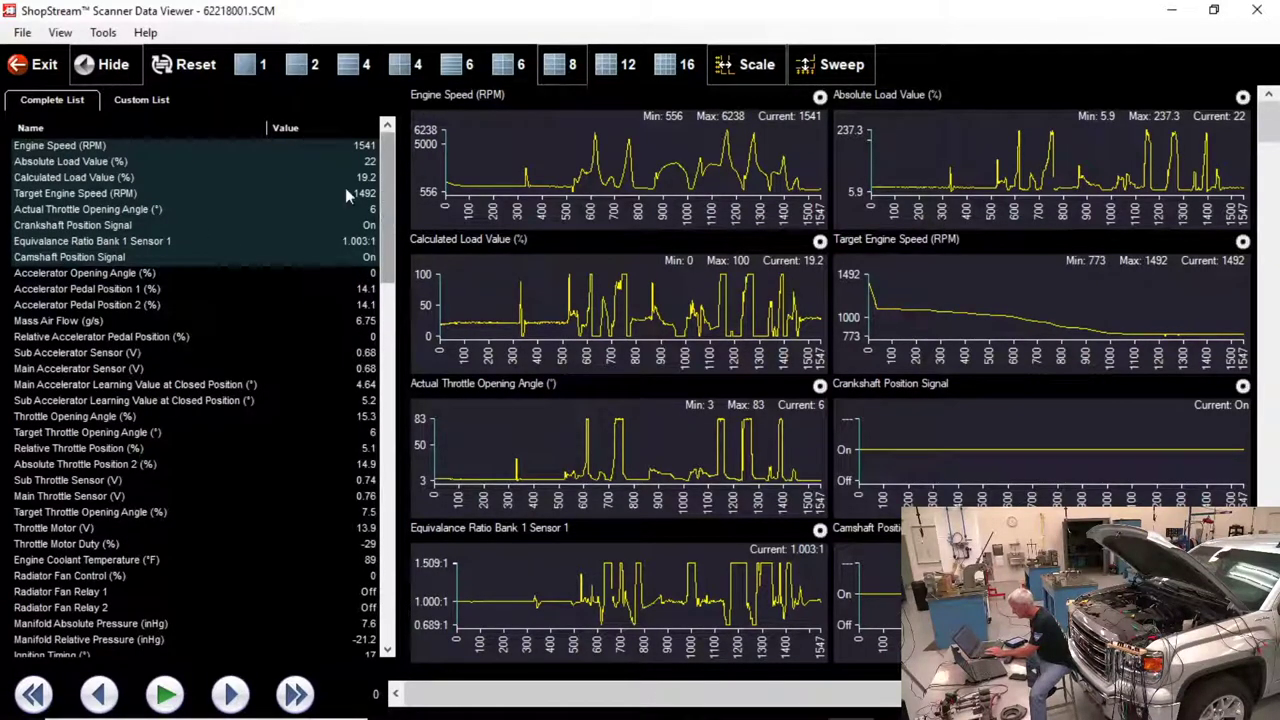
click(56, 321)
drag(57, 277, 57, 188)
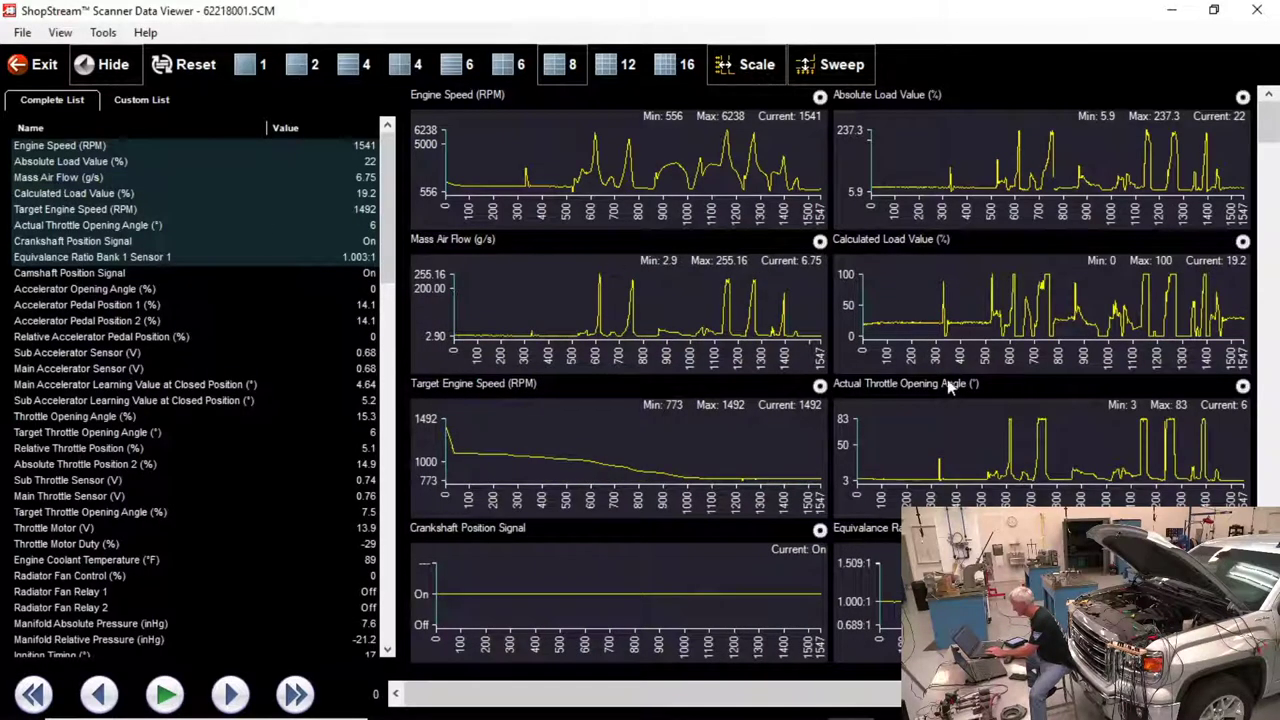
Move Target Engine Speed, Crankshaft Position Signal and Camshaft Position Signal down the list, out of the first six parameters.
click(526, 301)
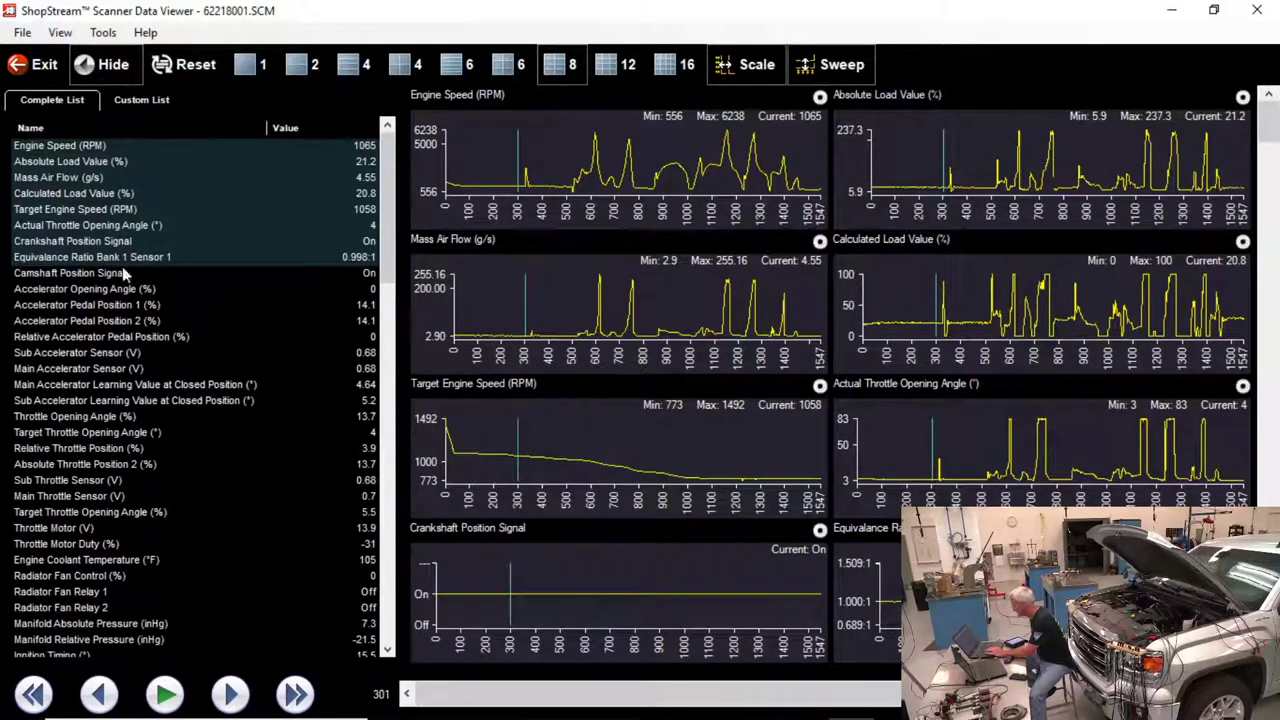
drag(55, 209, 47, 395)
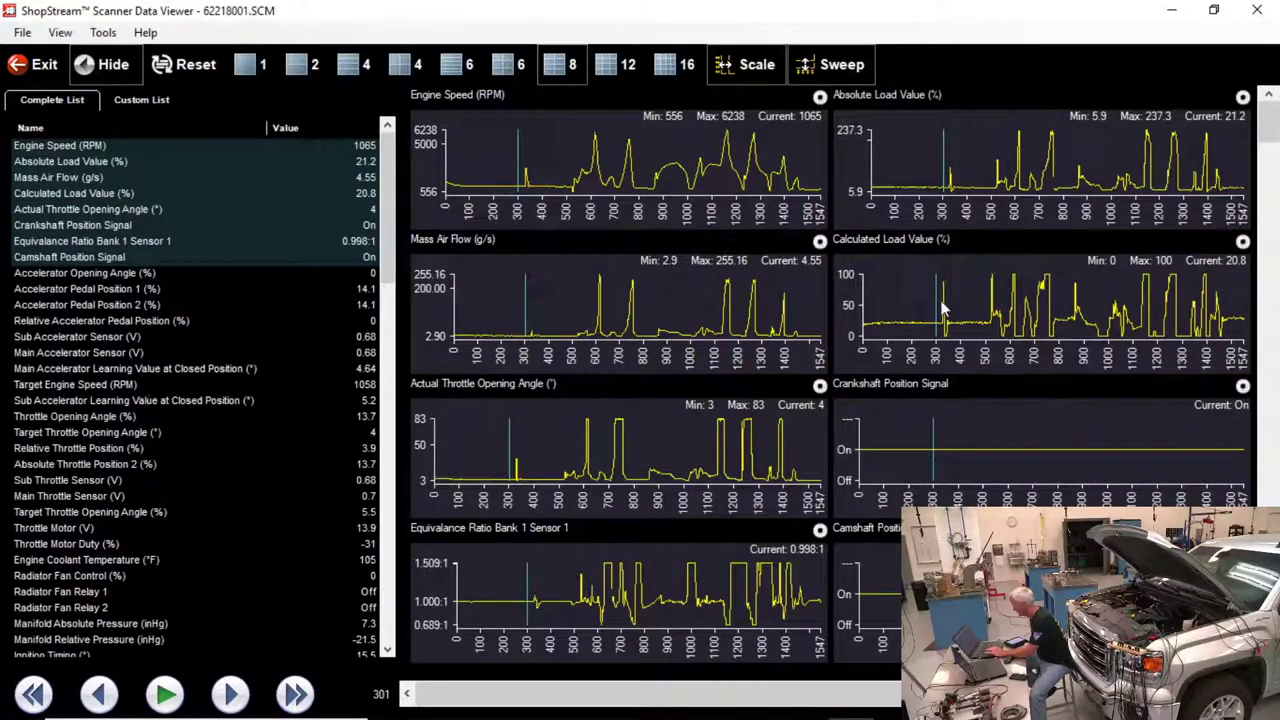
drag(62, 225, 63, 357)
click(50, 243)
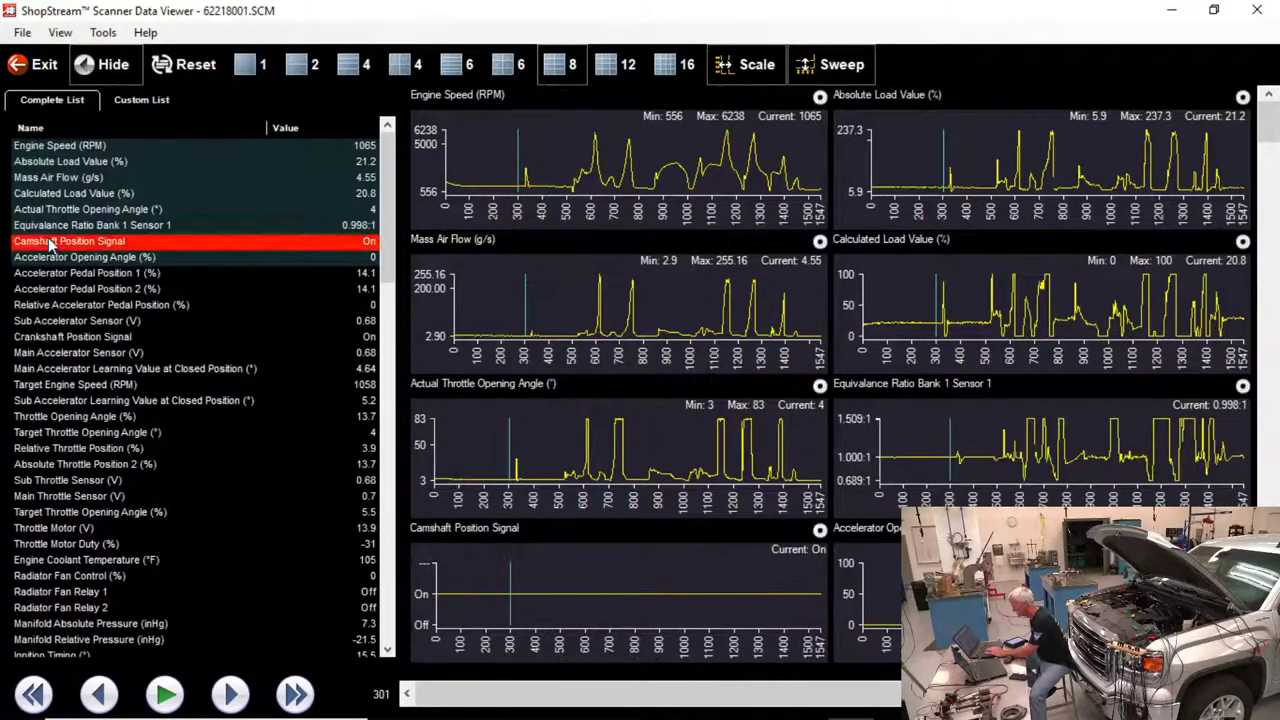
drag(50, 243, 63, 398)
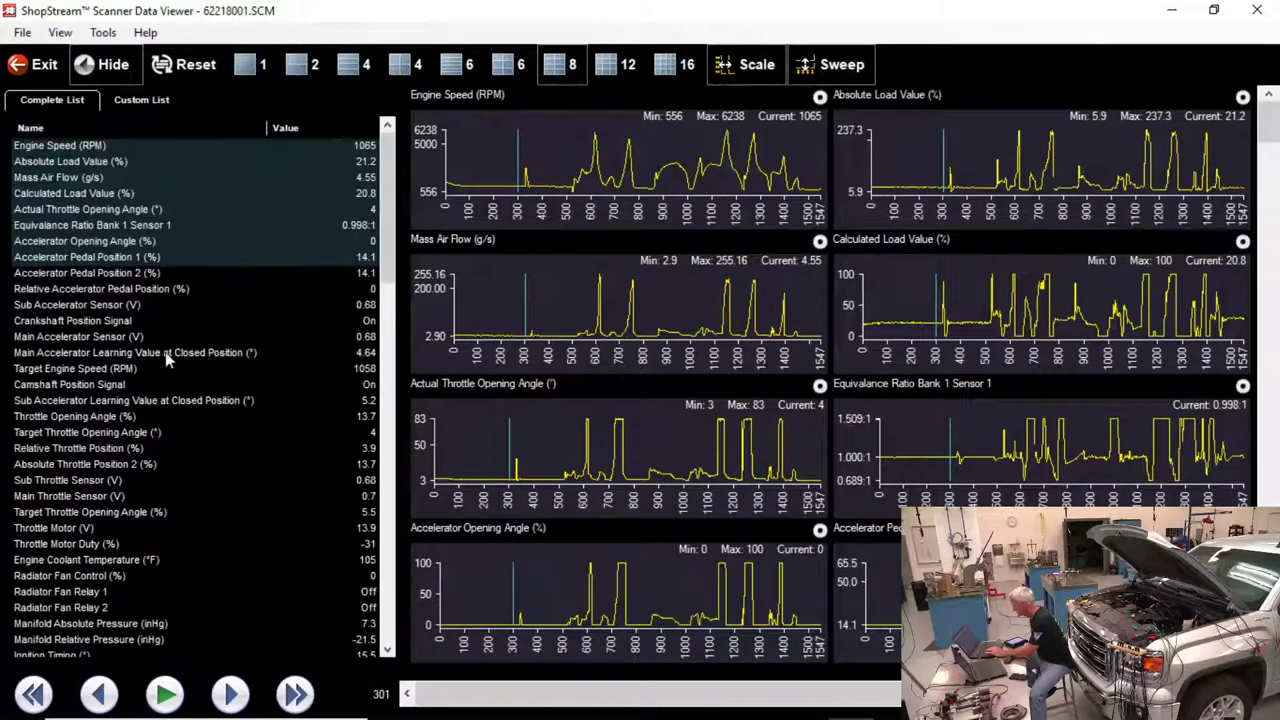
Show six graphs in two columns and place the cursor on the first high engine speed peak, frame 615, zoomed in closely.
click(461, 66)
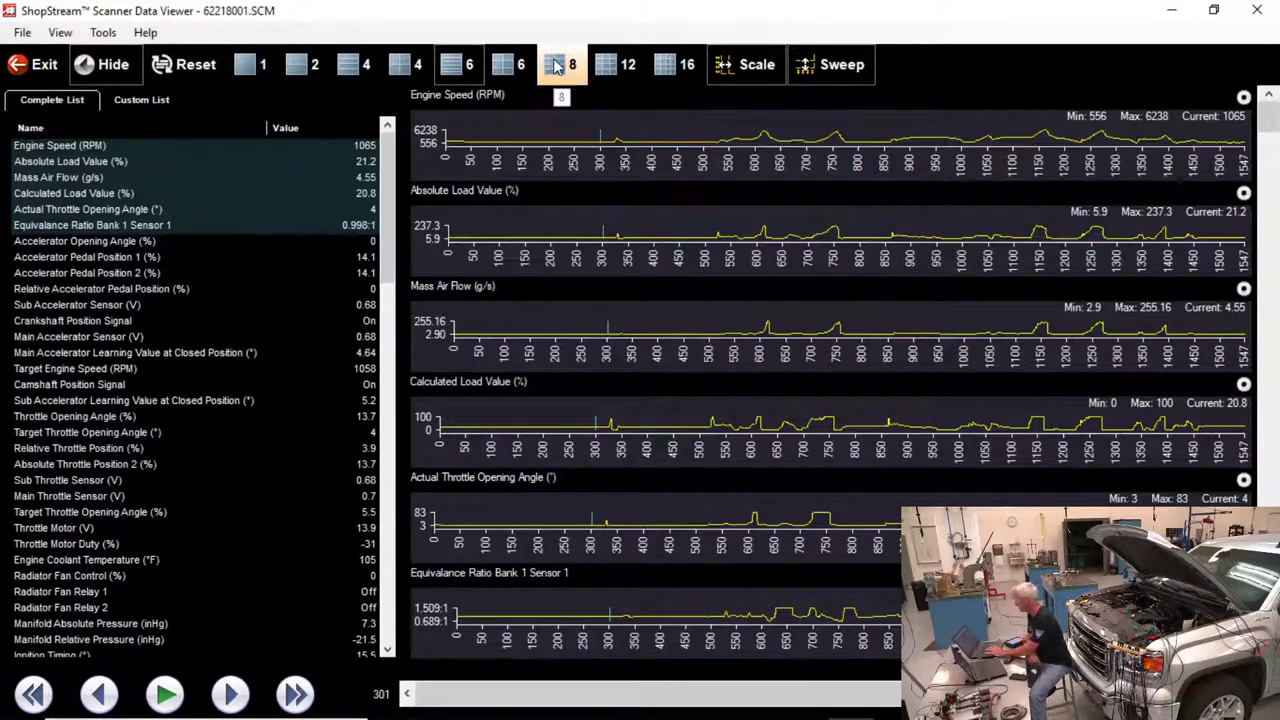
click(506, 65)
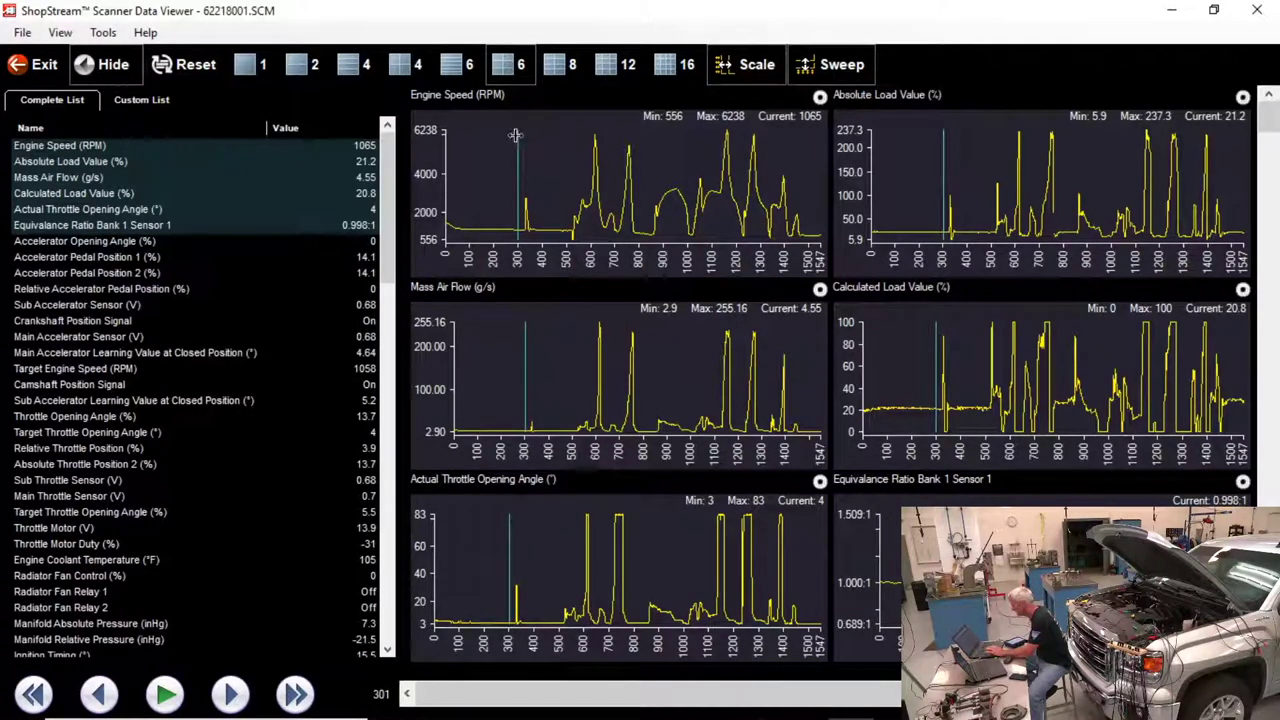
drag(514, 133, 595, 148)
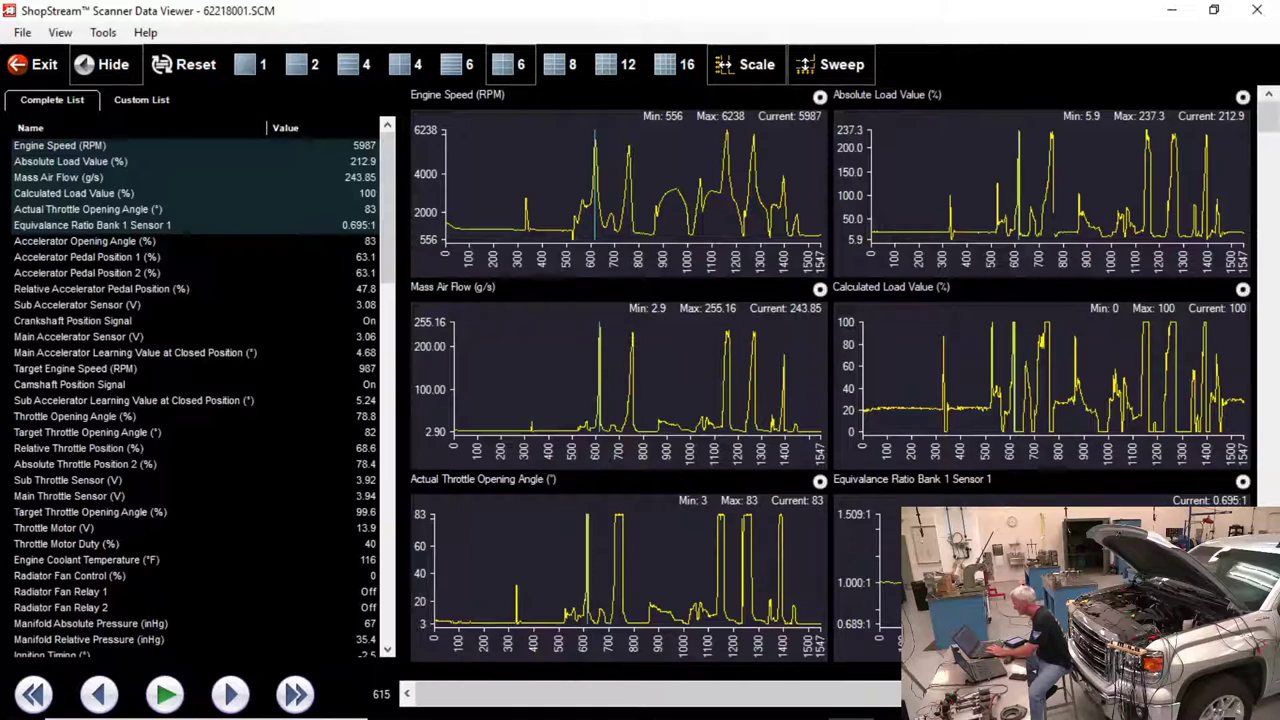
scroll(620, 370, up, 3)
scroll(620, 370, up, 2)
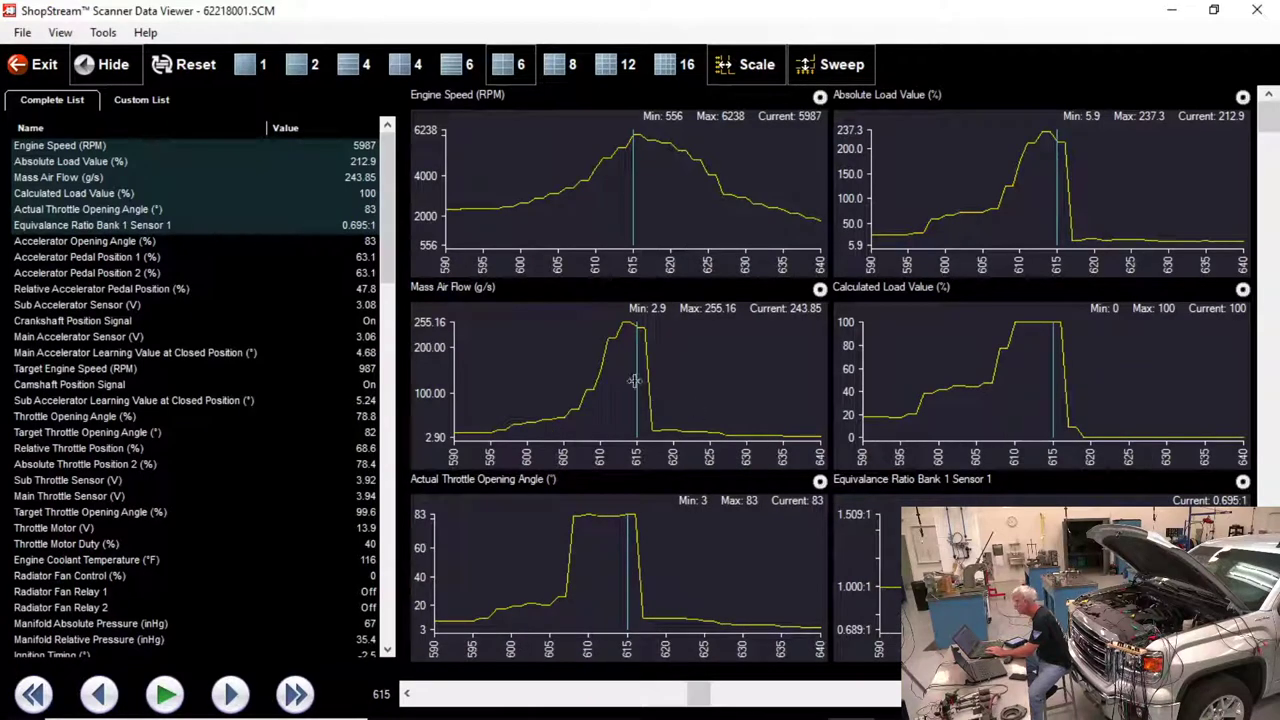
Compare engine speed and mass air flow around the peak at frames 614 and 615, leaving the cursor on frame 614.
drag(635, 381, 630, 384)
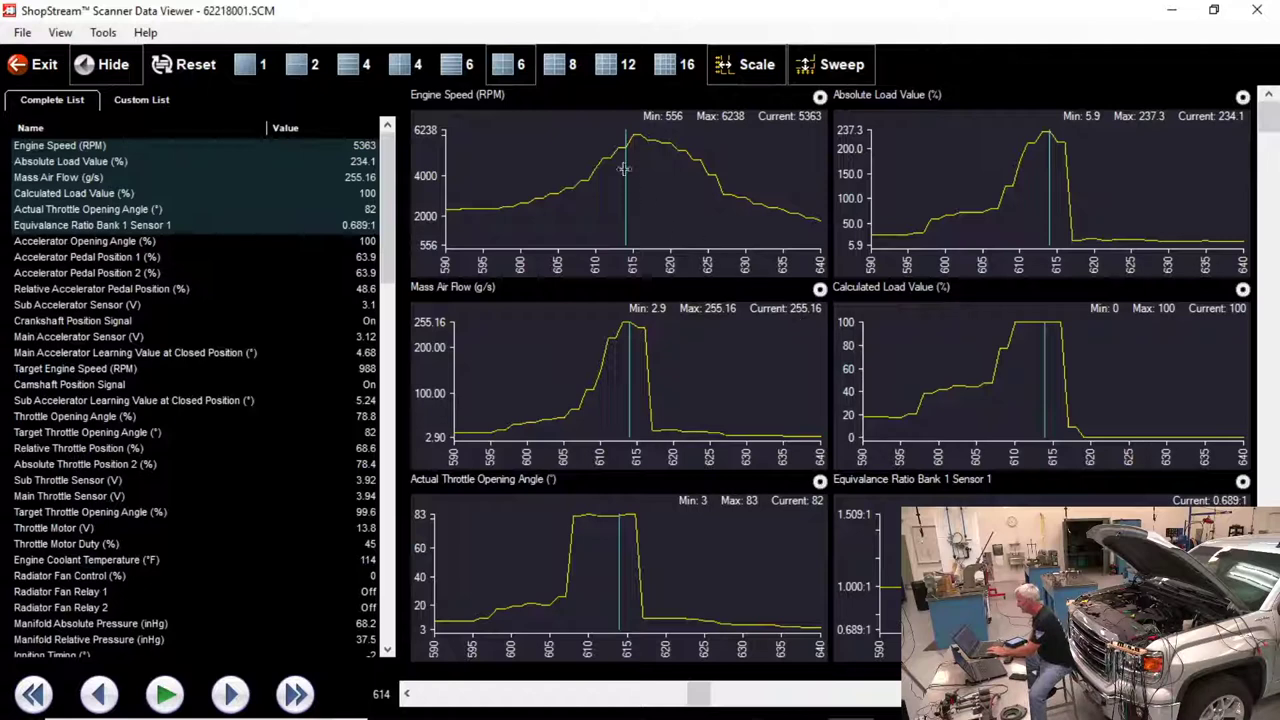
drag(626, 173, 632, 173)
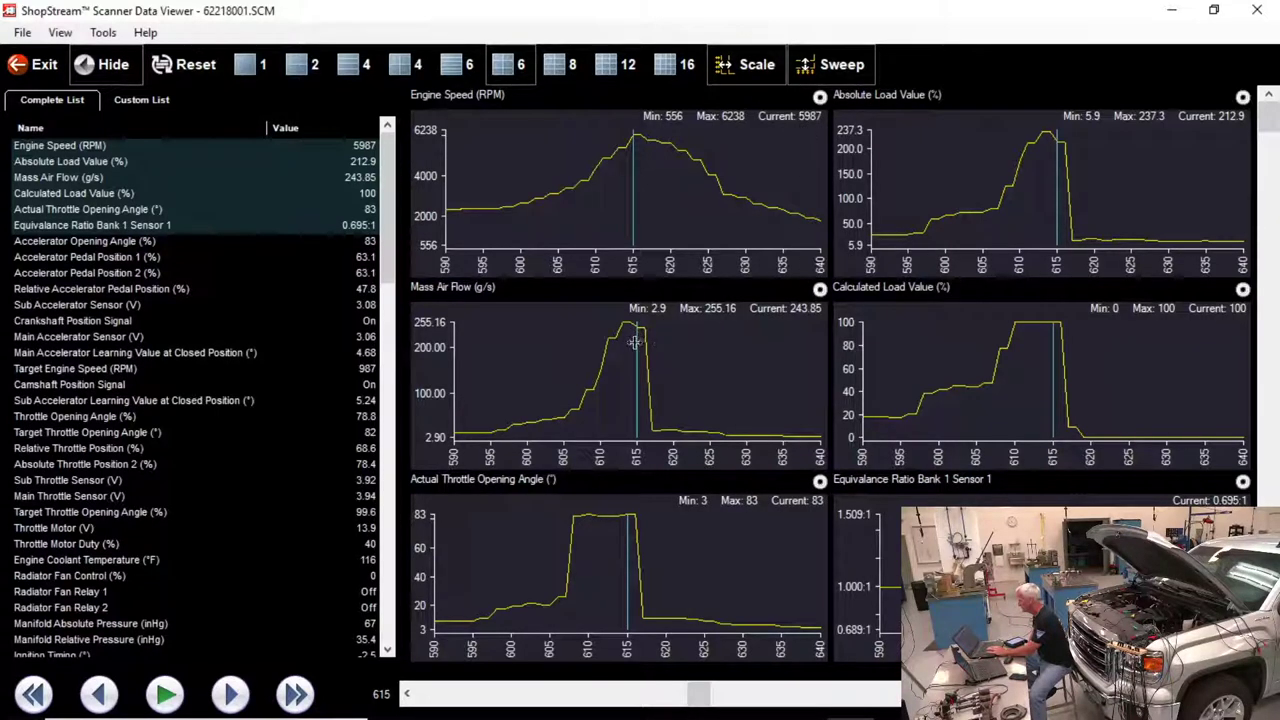
drag(634, 343, 629, 345)
Switch to the MAF_Flow_Calculator workbook in Excel, maximize its window and bring up the calculator's input cells.
mouse_move(340, 712)
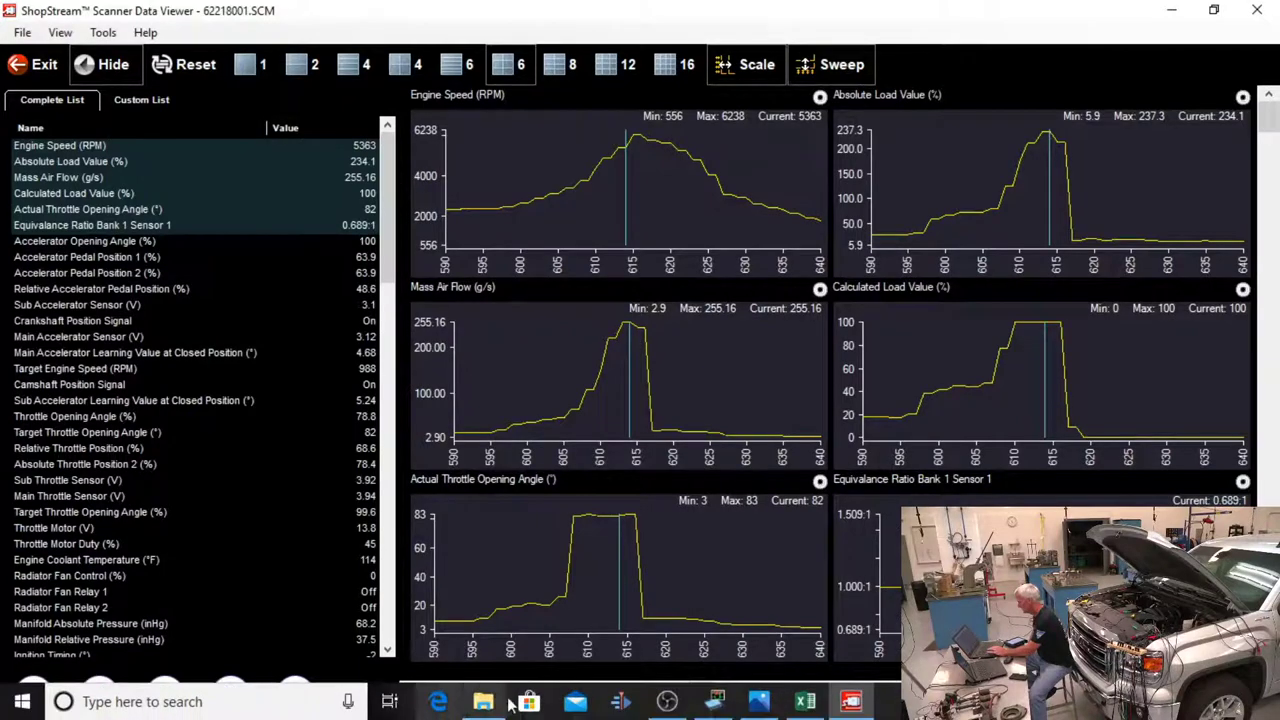
click(805, 701)
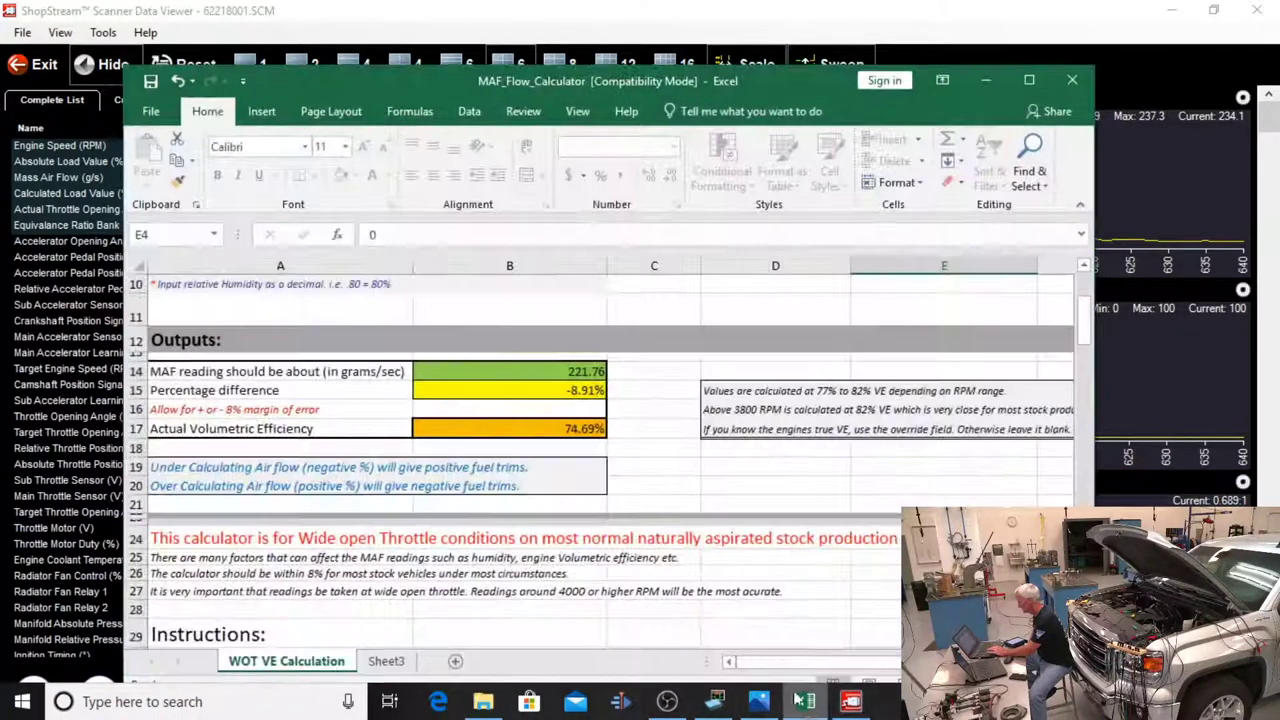
click(1029, 80)
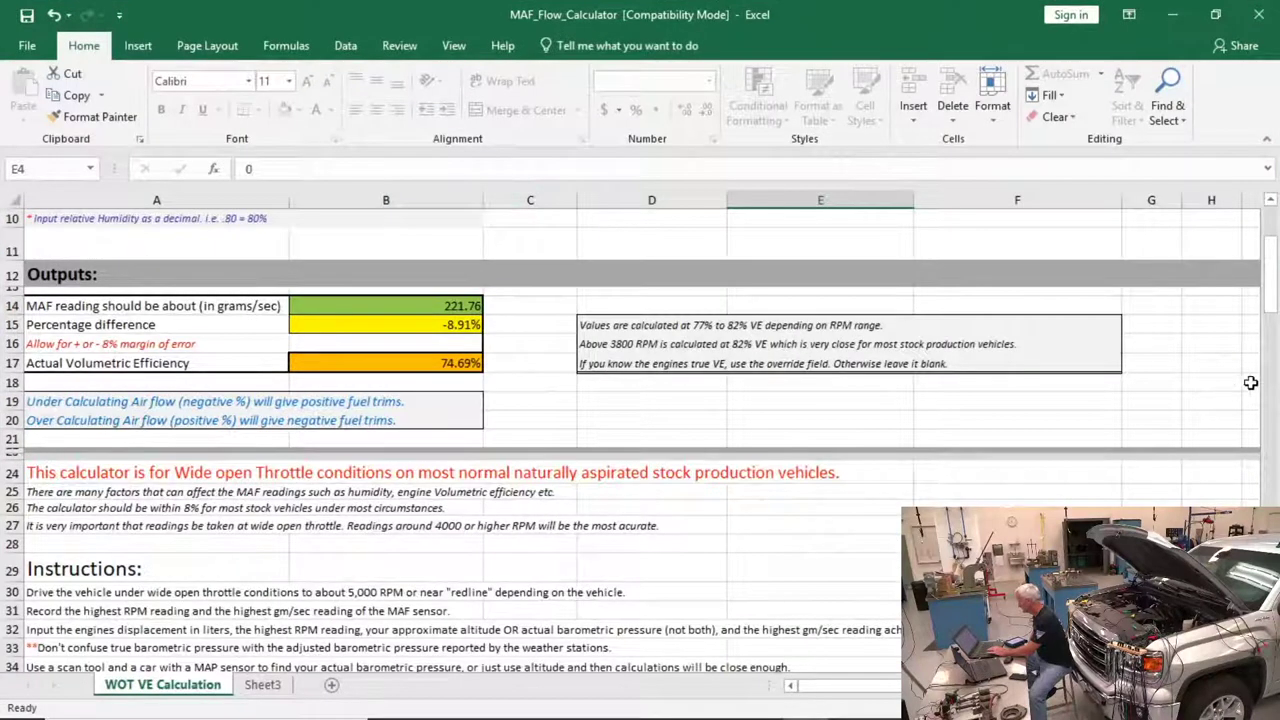
drag(1268, 277, 1263, 225)
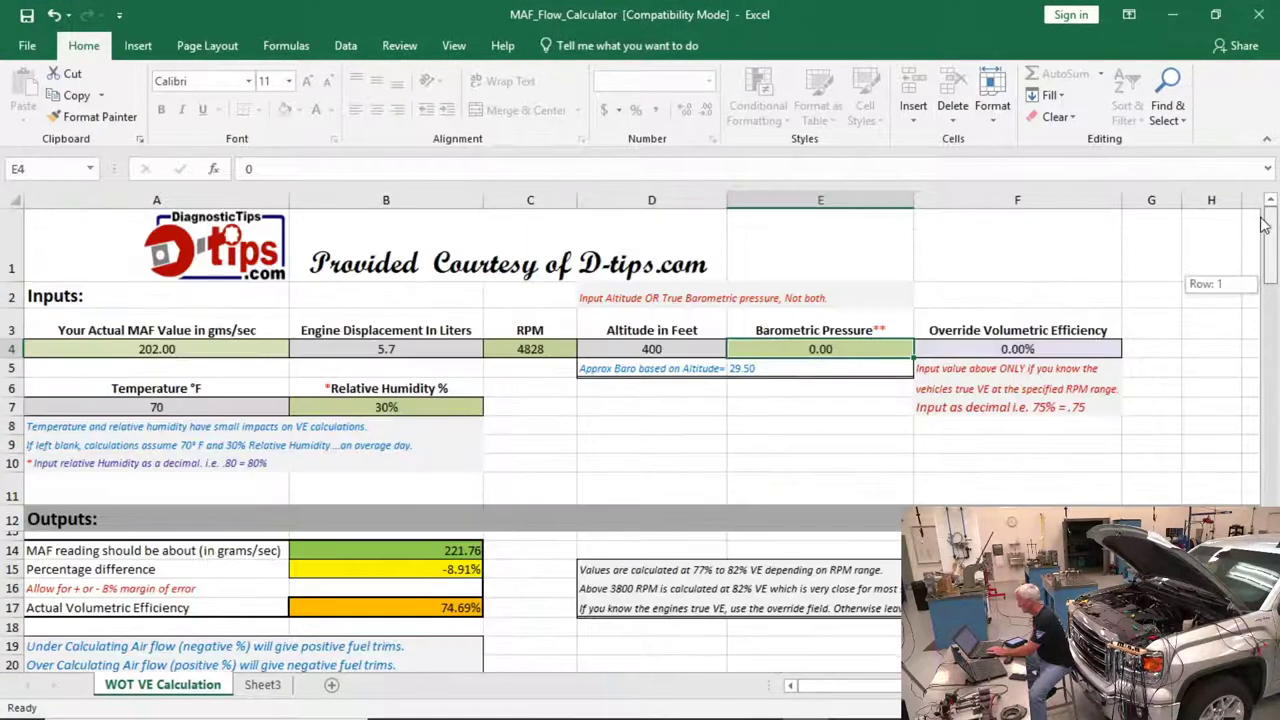
Enter an actual MAF value of 255 g/s, an engine displacement of 2.0 liters and 6000 RPM in the calculator inputs.
click(153, 347)
text(255)
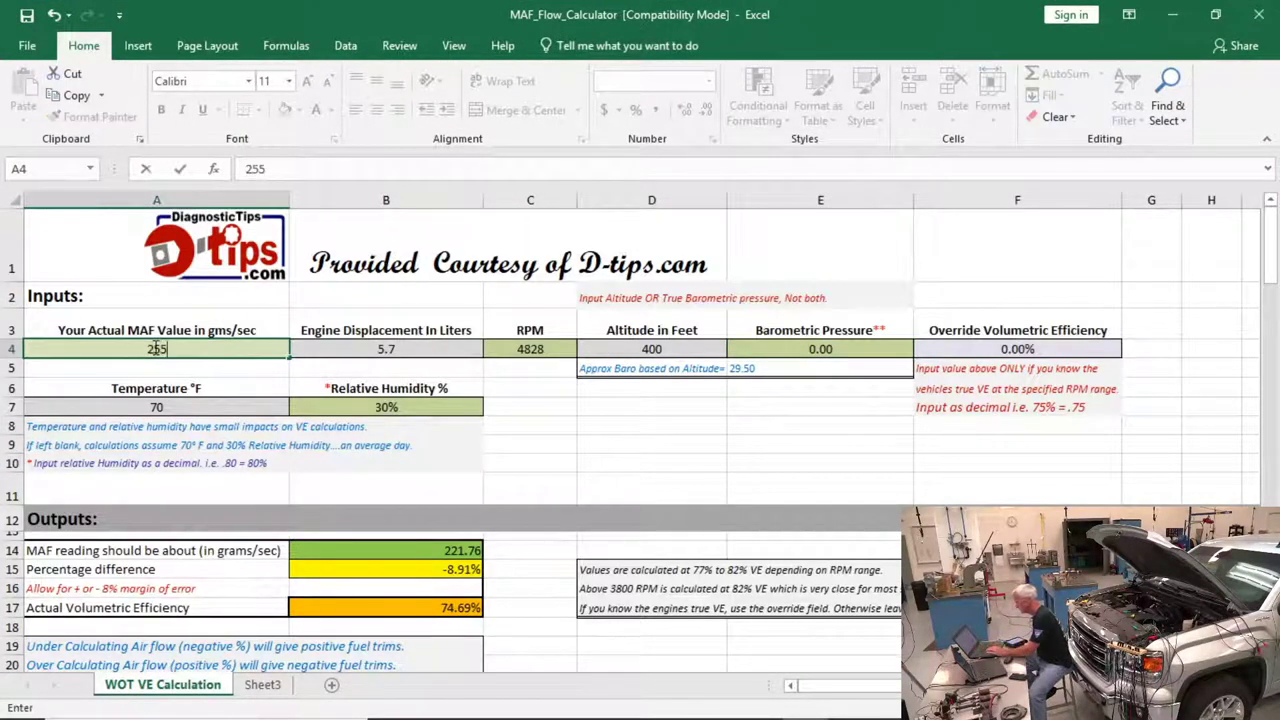
click(378, 349)
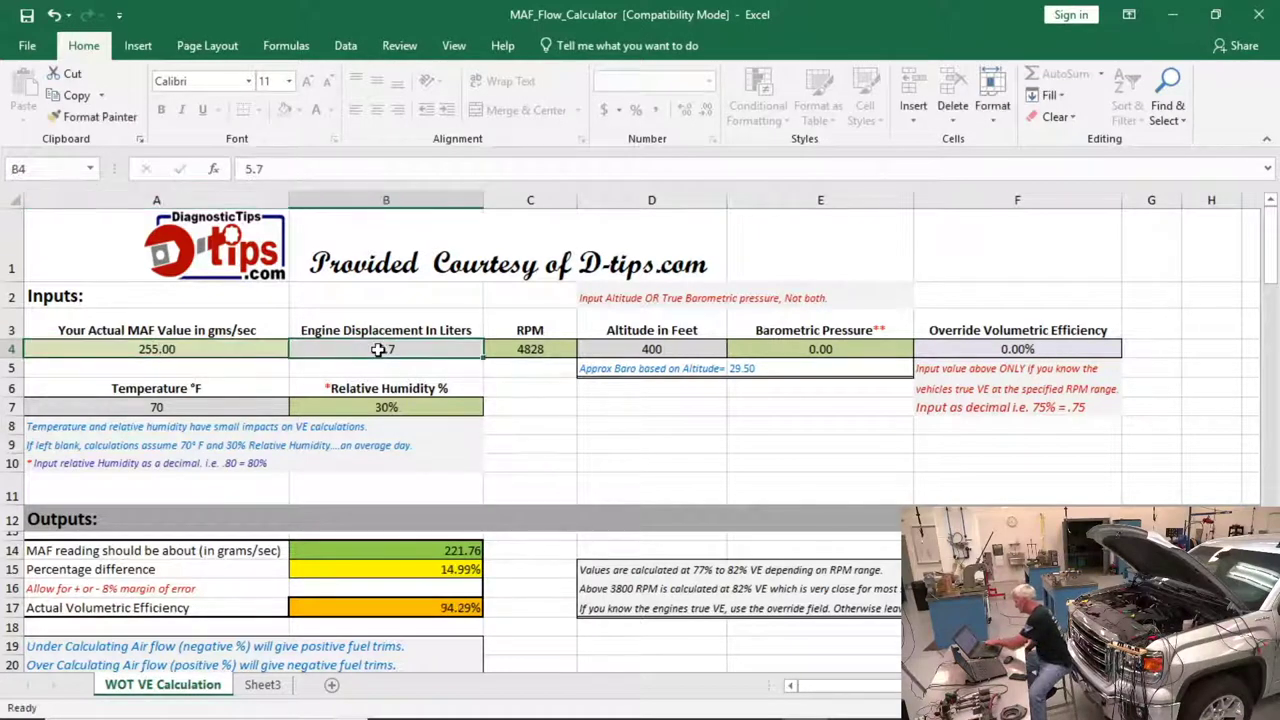
text(2.0)
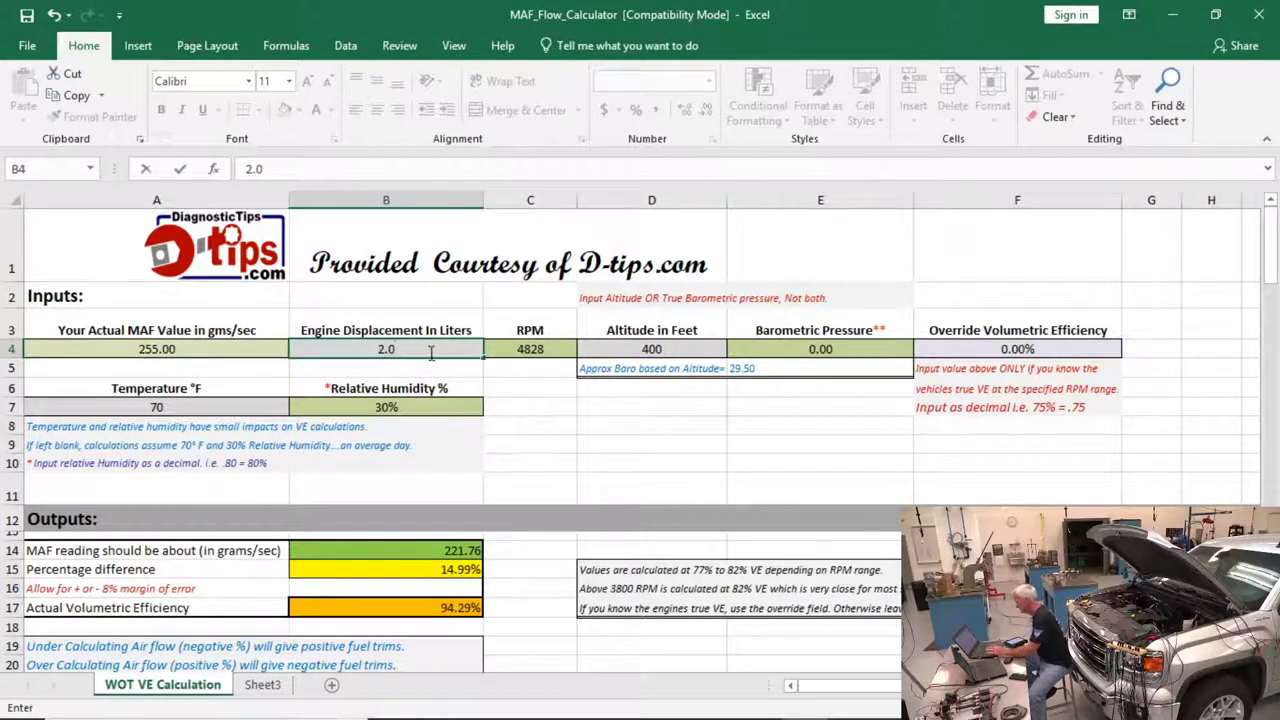
click(524, 348)
text(6000)
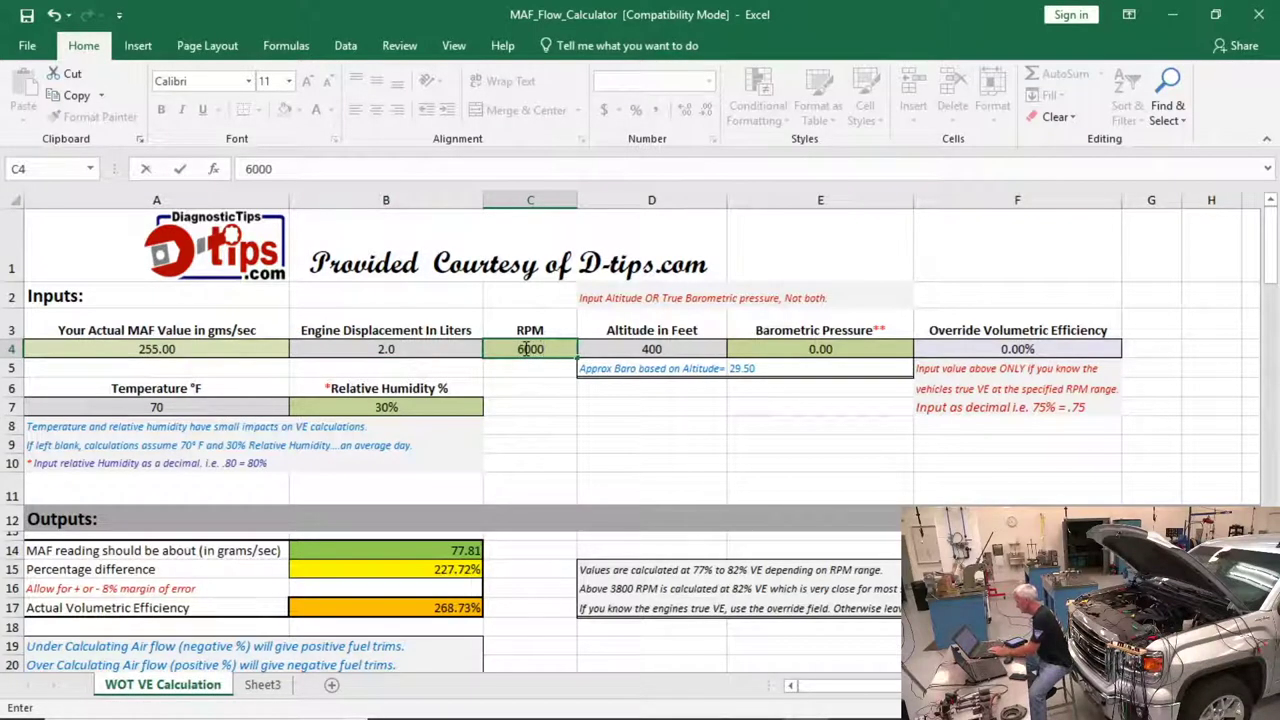
key(Tab)
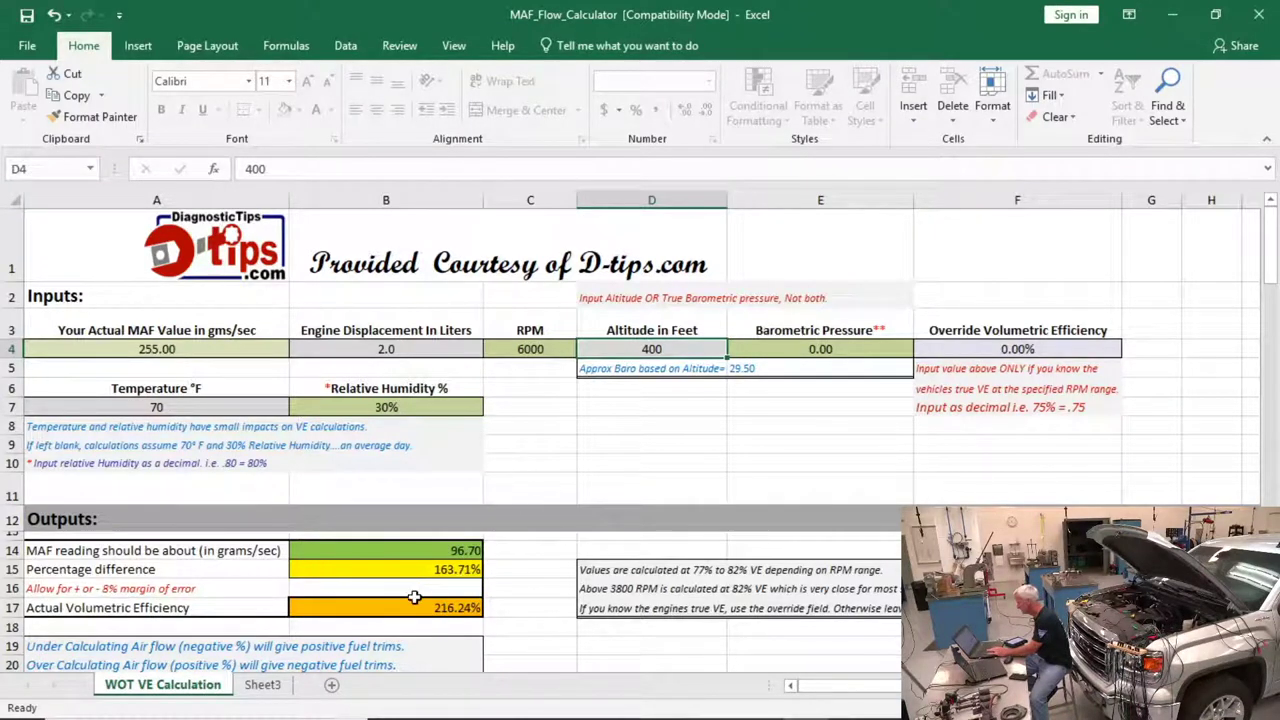
Switch back to the ShopStream Scanner Data Viewer to review the recorded load and airflow values at frame 614.
mouse_move(541, 716)
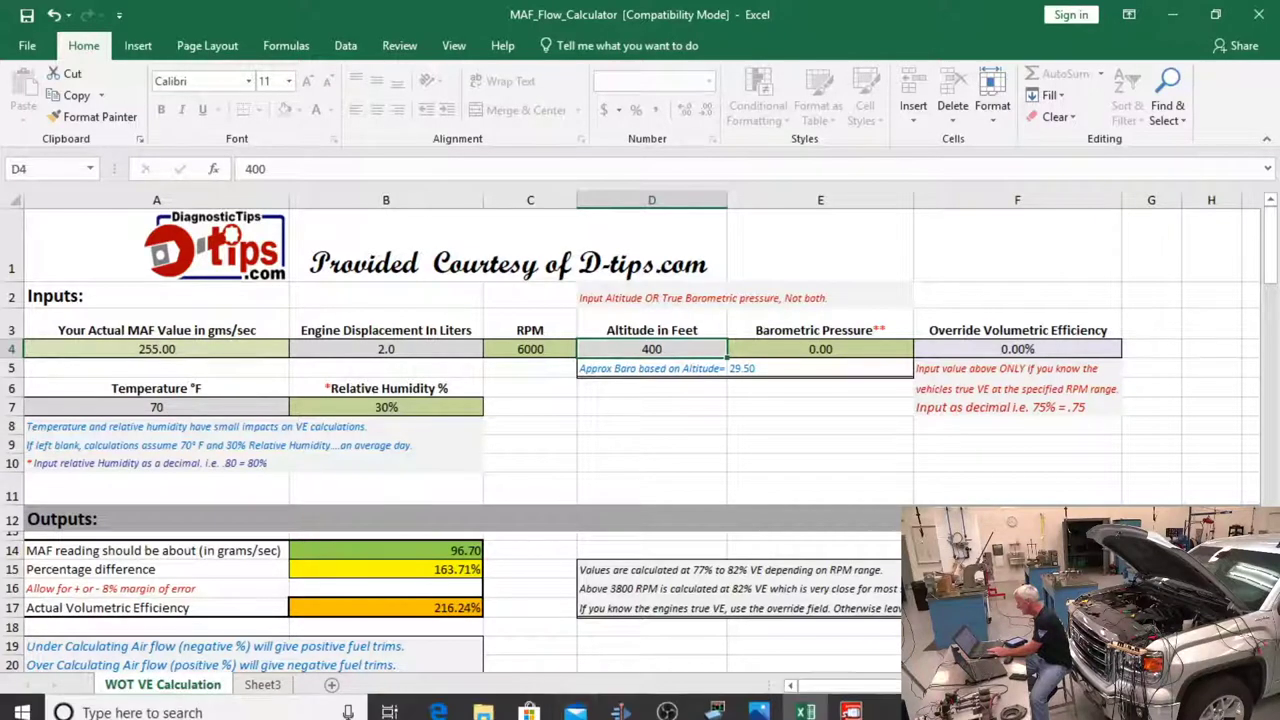
click(850, 708)
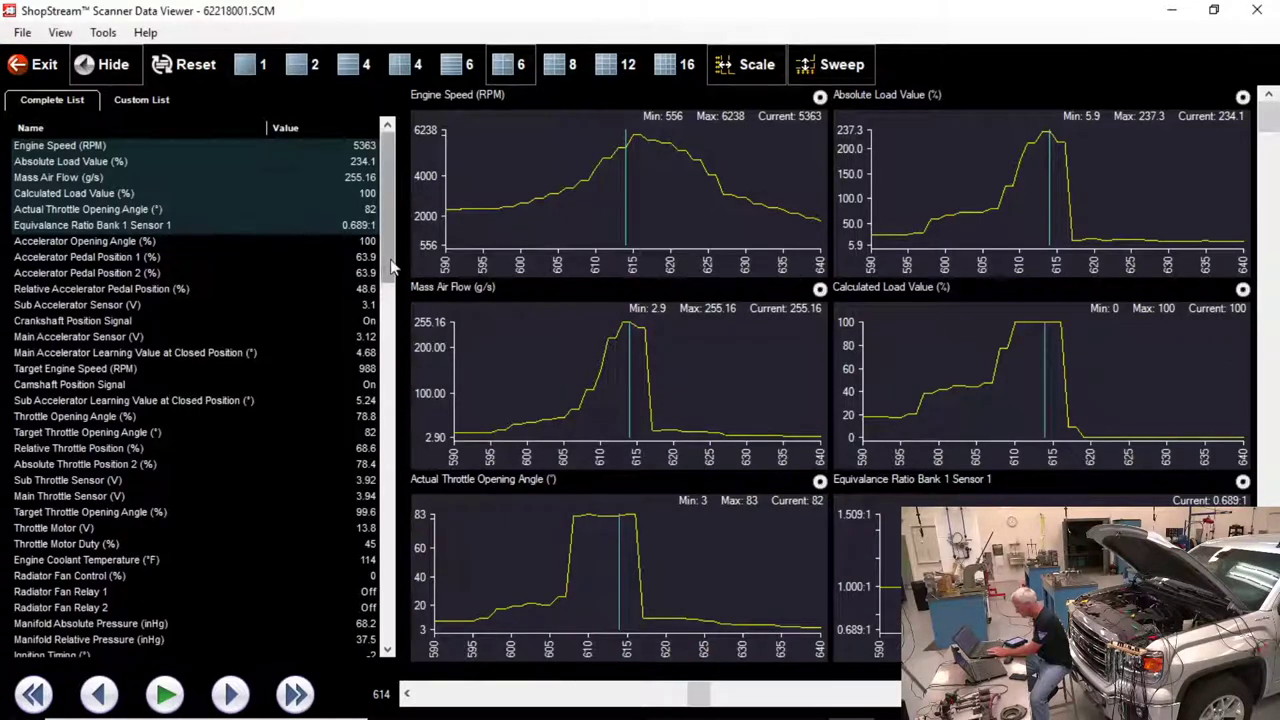
mouse_move(390, 259)
mouse_down()
mouse_move(403, 525)
mouse_move(391, 257)
mouse_up()
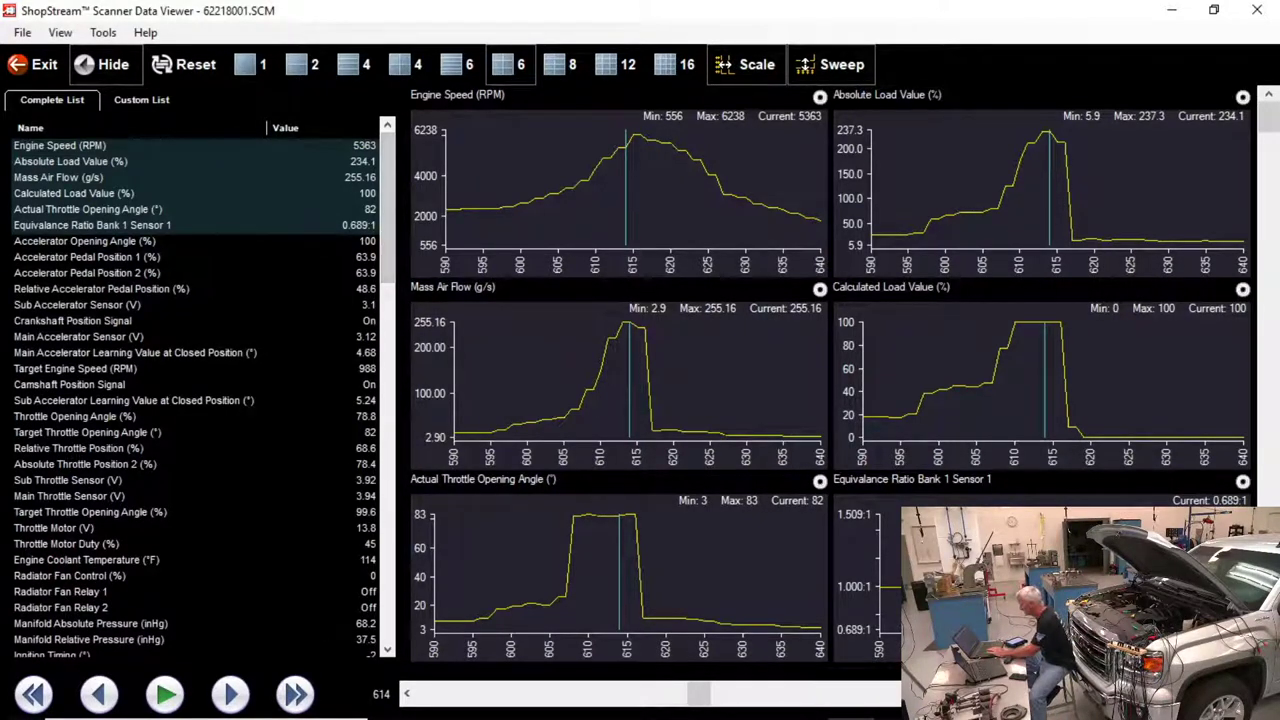
Return to the MAF flow calculator in Excel and select the Barometric Pressure input cell.
mouse_move(610, 703)
click(805, 701)
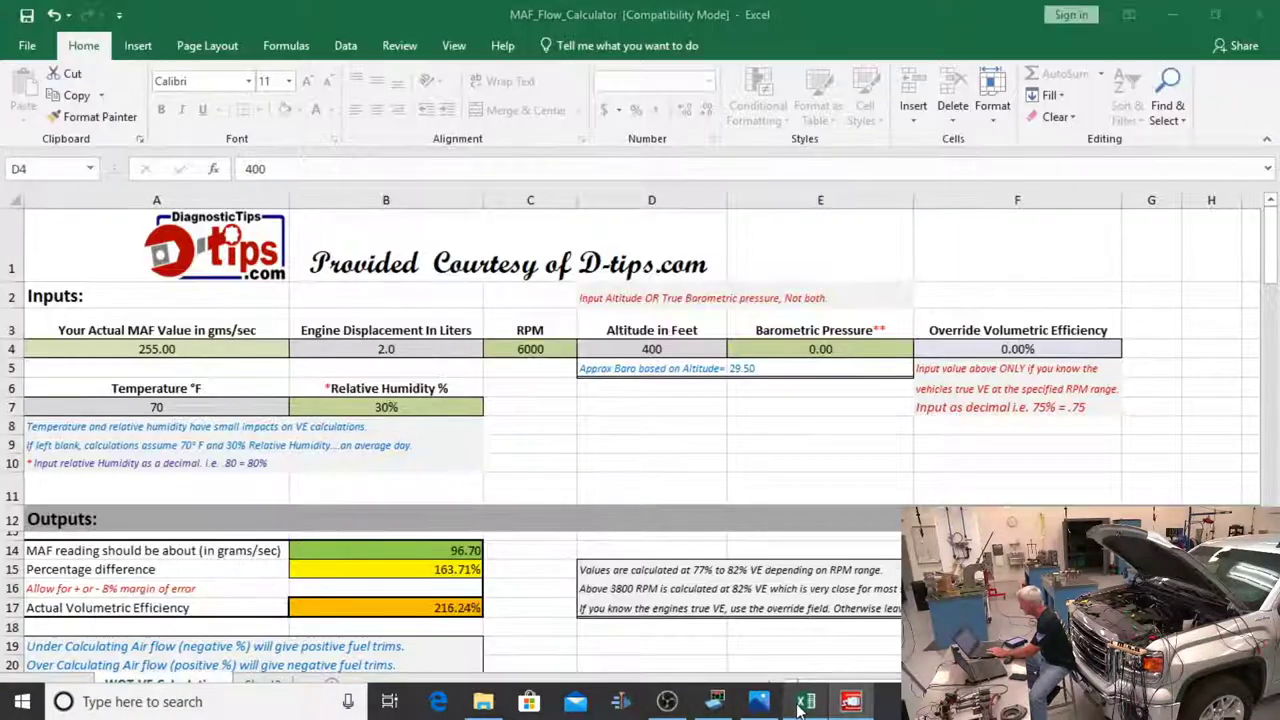
click(791, 355)
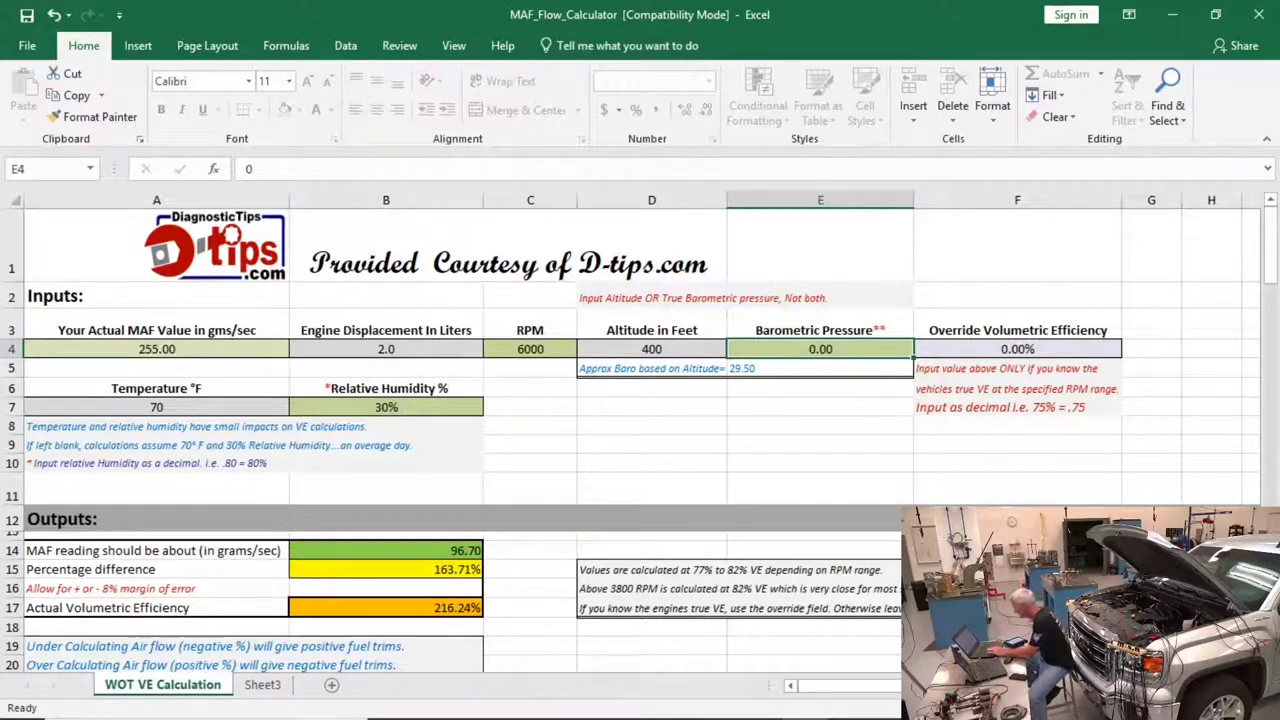
mouse_move(684, 690)
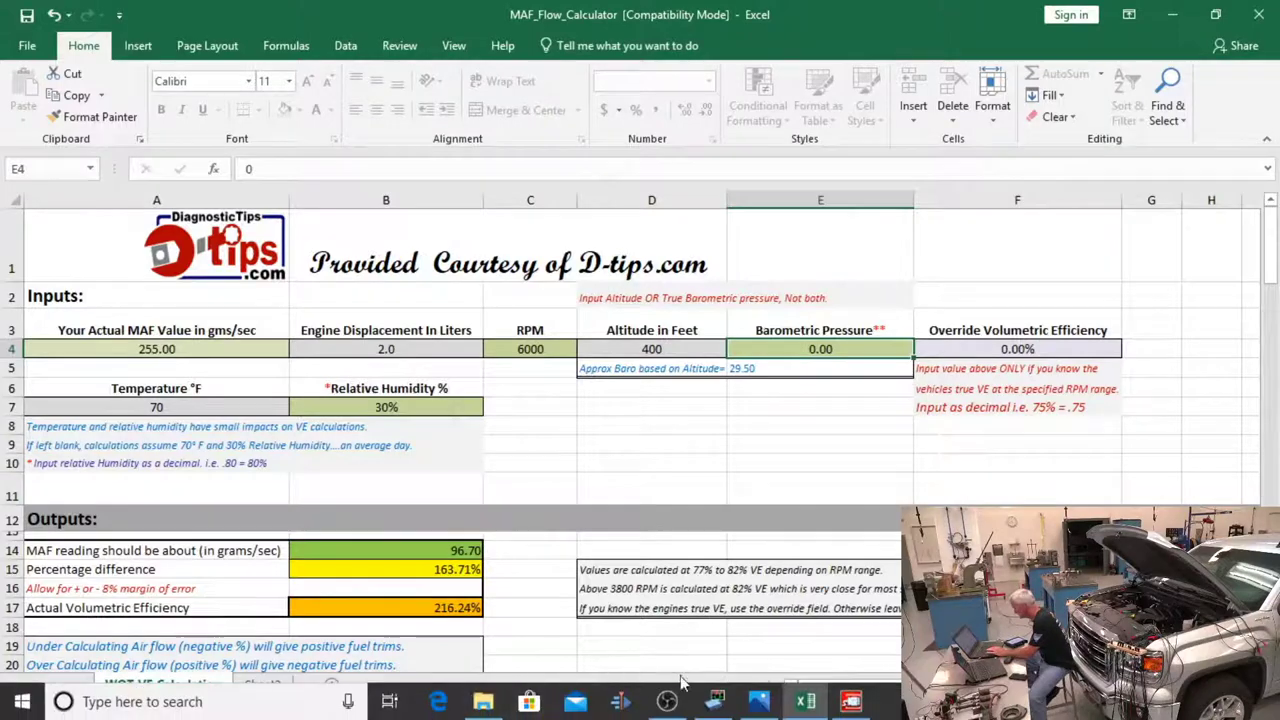
Switch to the ShopStream Scanner Data Viewer and move Manifold Absolute Pressure (inHg) up the parameter list to directly below Equivalence Ratio Bank 1 Sensor 1.
click(851, 701)
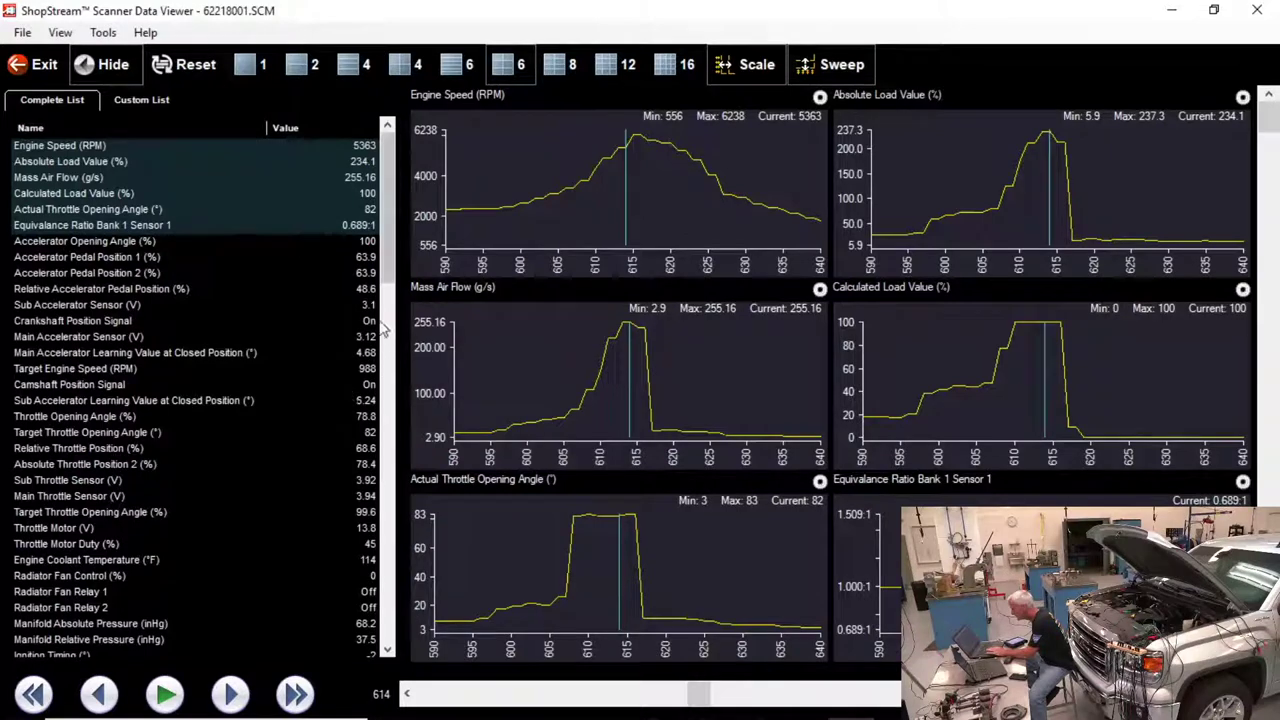
drag(390, 252, 393, 303)
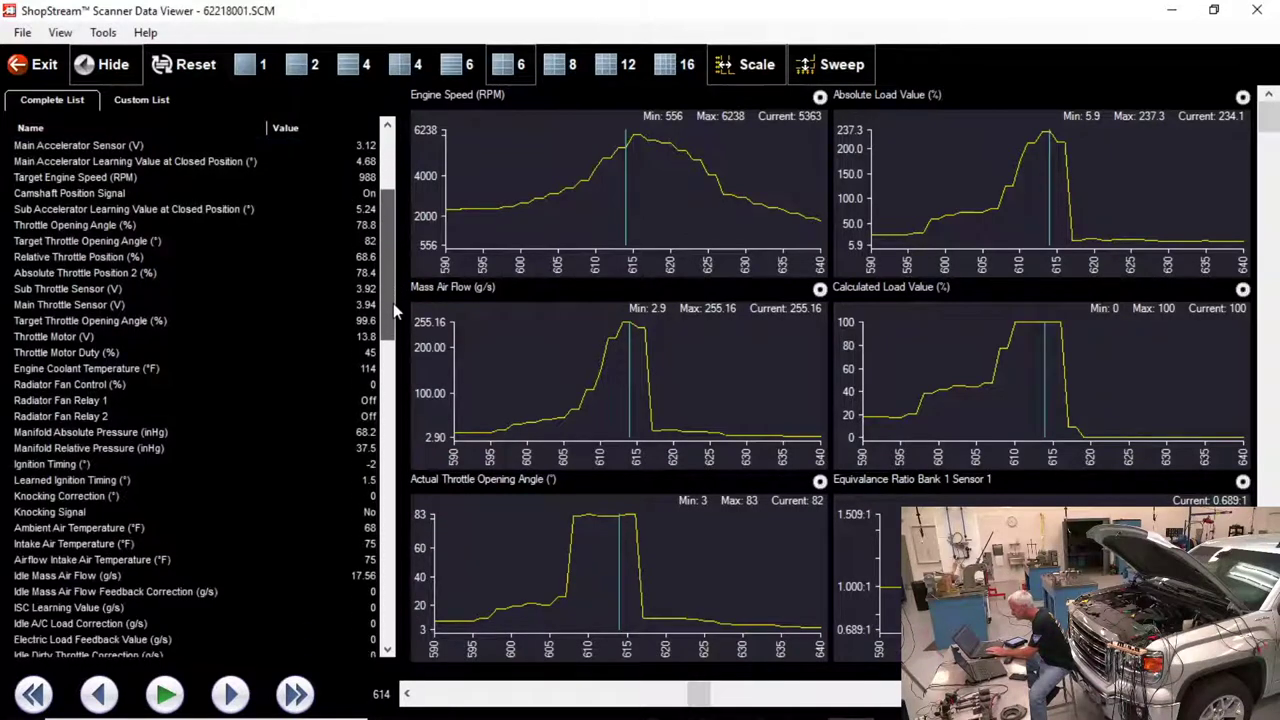
click(104, 438)
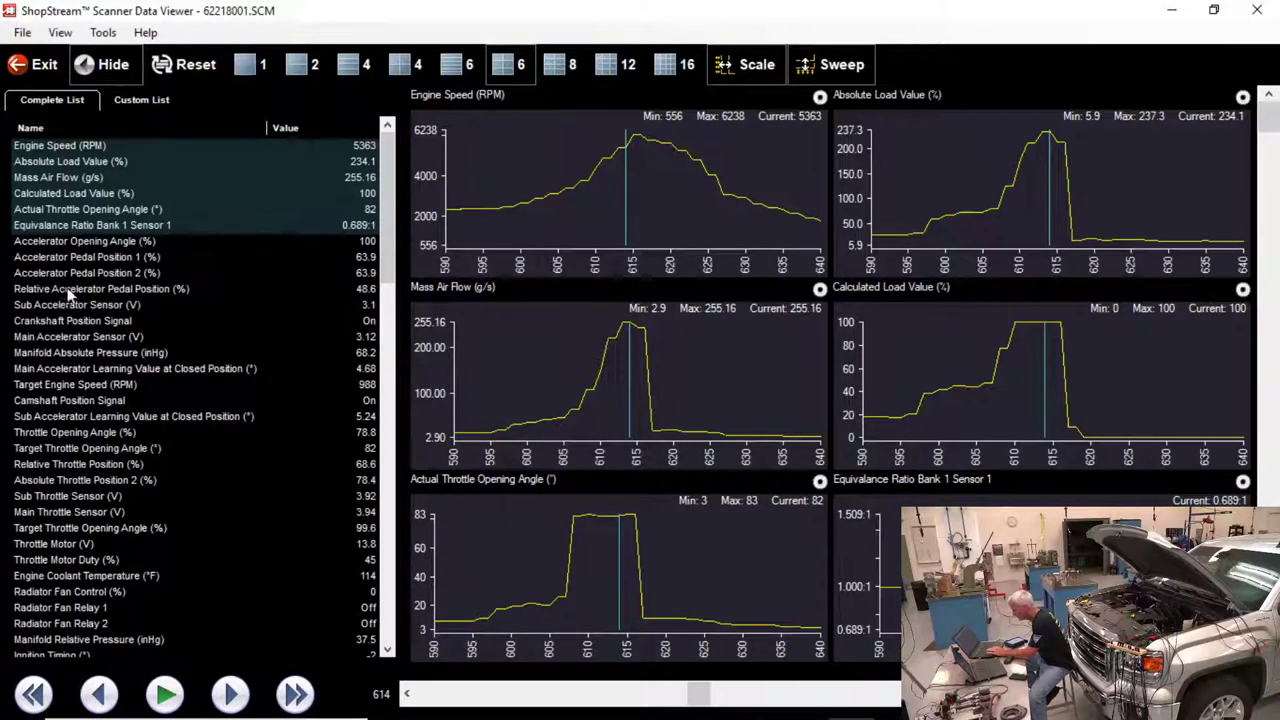
click(57, 354)
drag(50, 262, 50, 242)
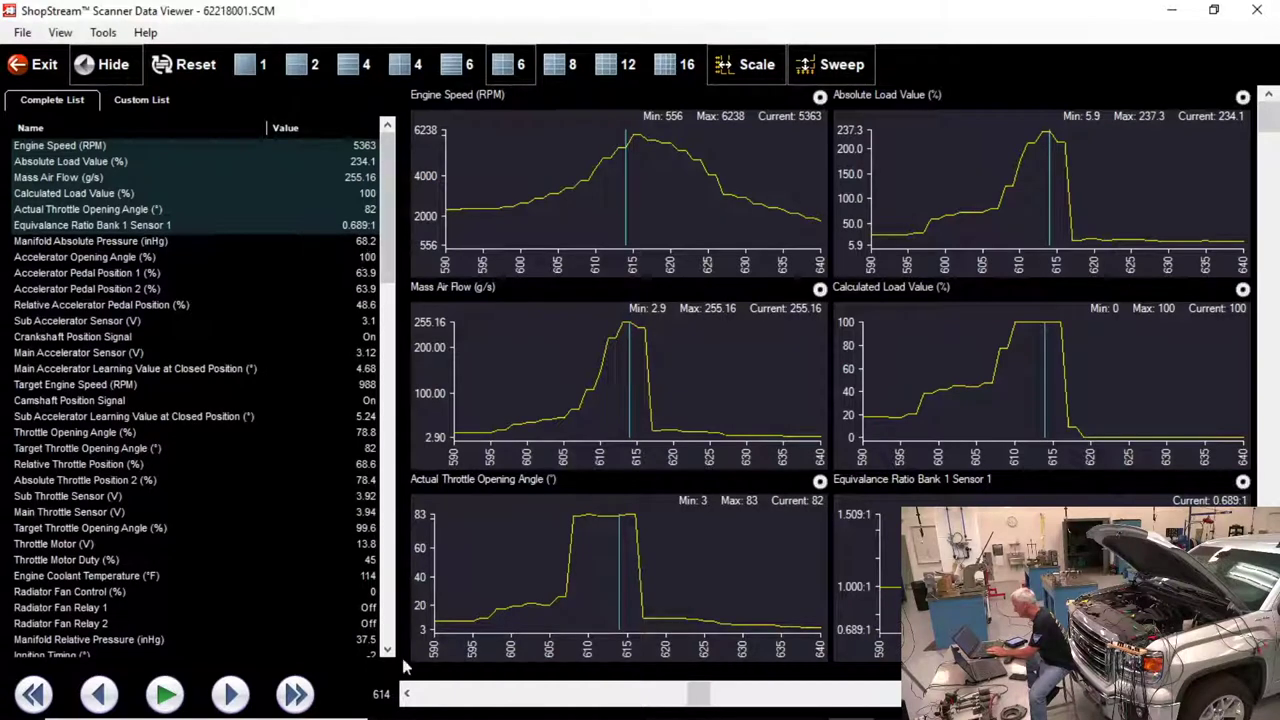
Return to the MAF flow calculator in Excel and set the Barometric Pressure input to 68.2.
mouse_move(808, 710)
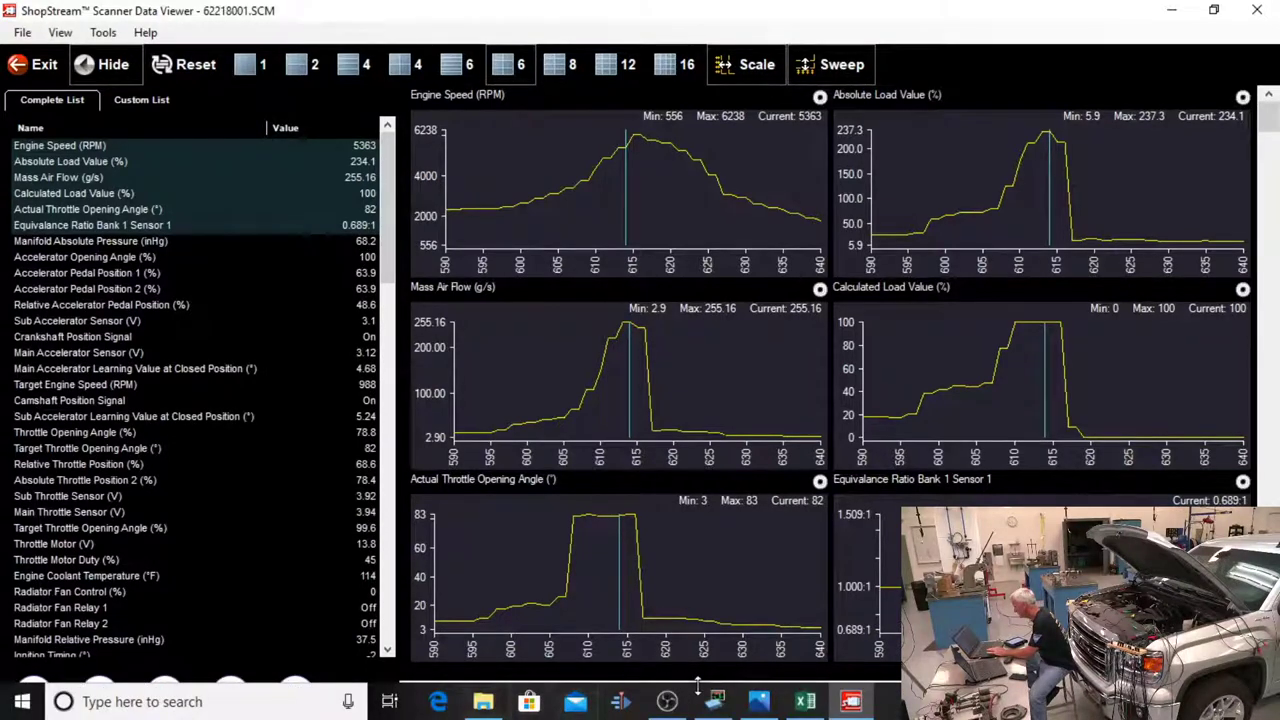
click(808, 703)
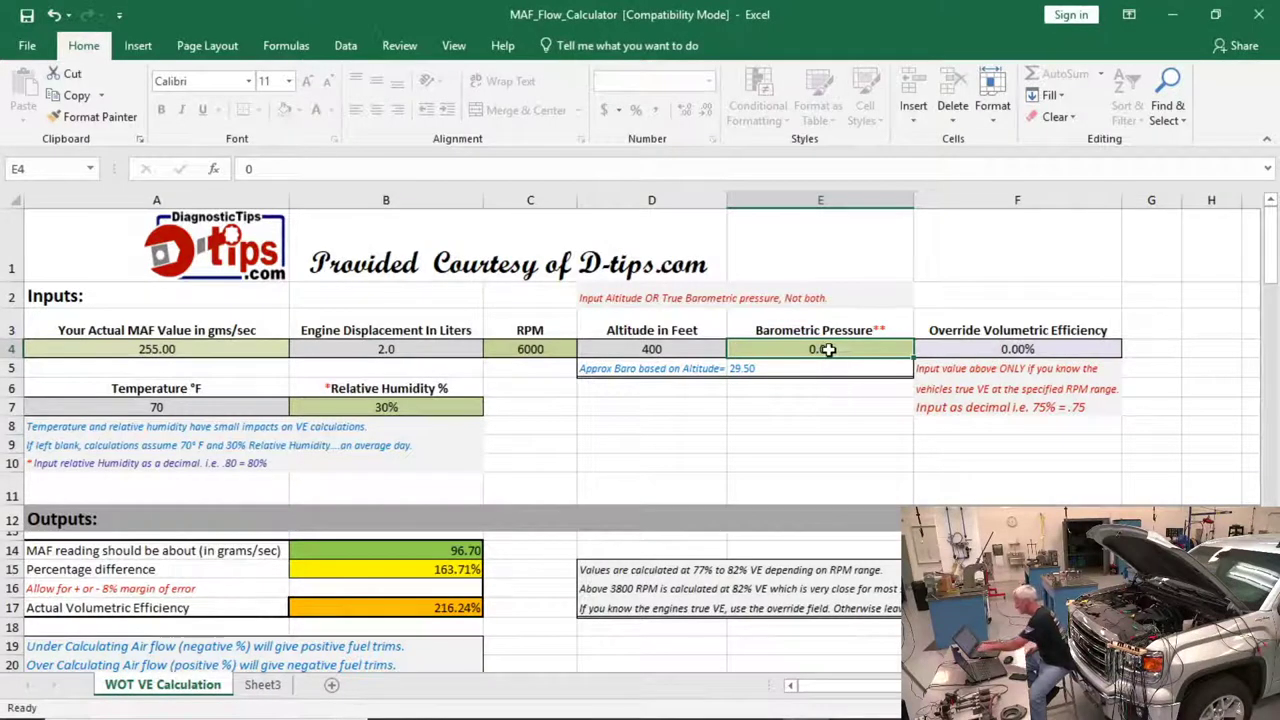
text(68)
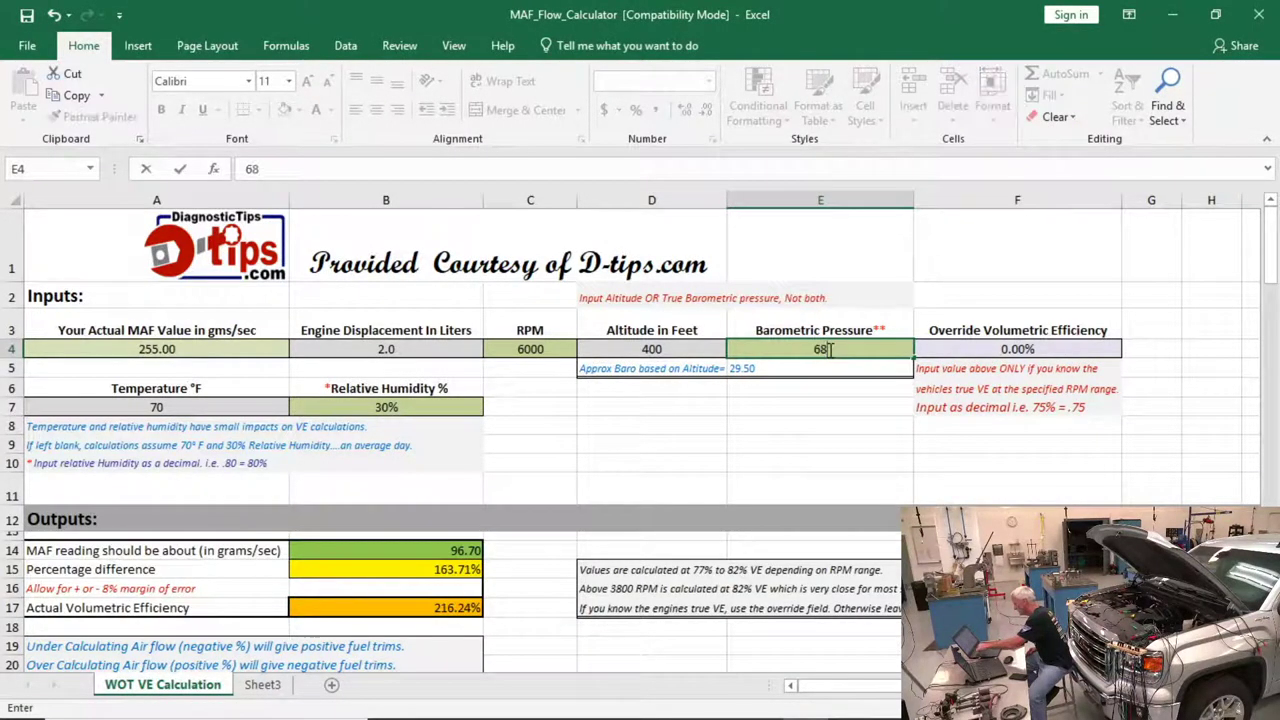
text(.2)
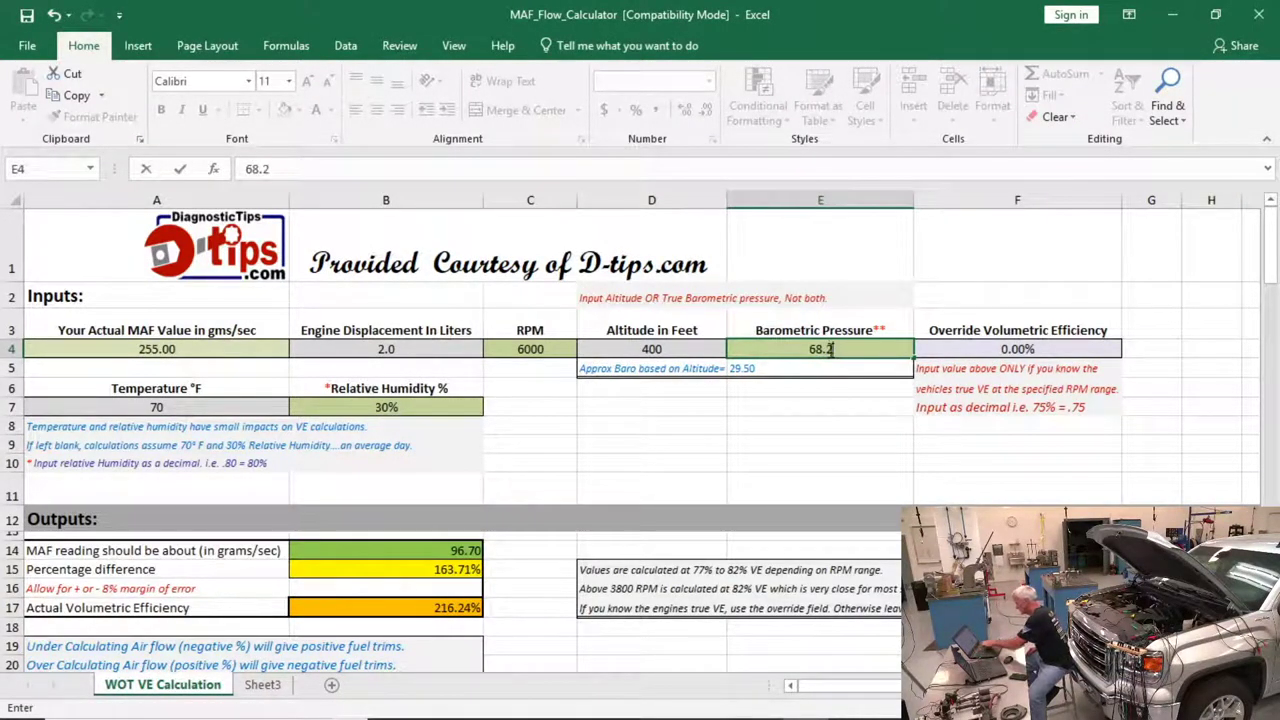
key(Tab)
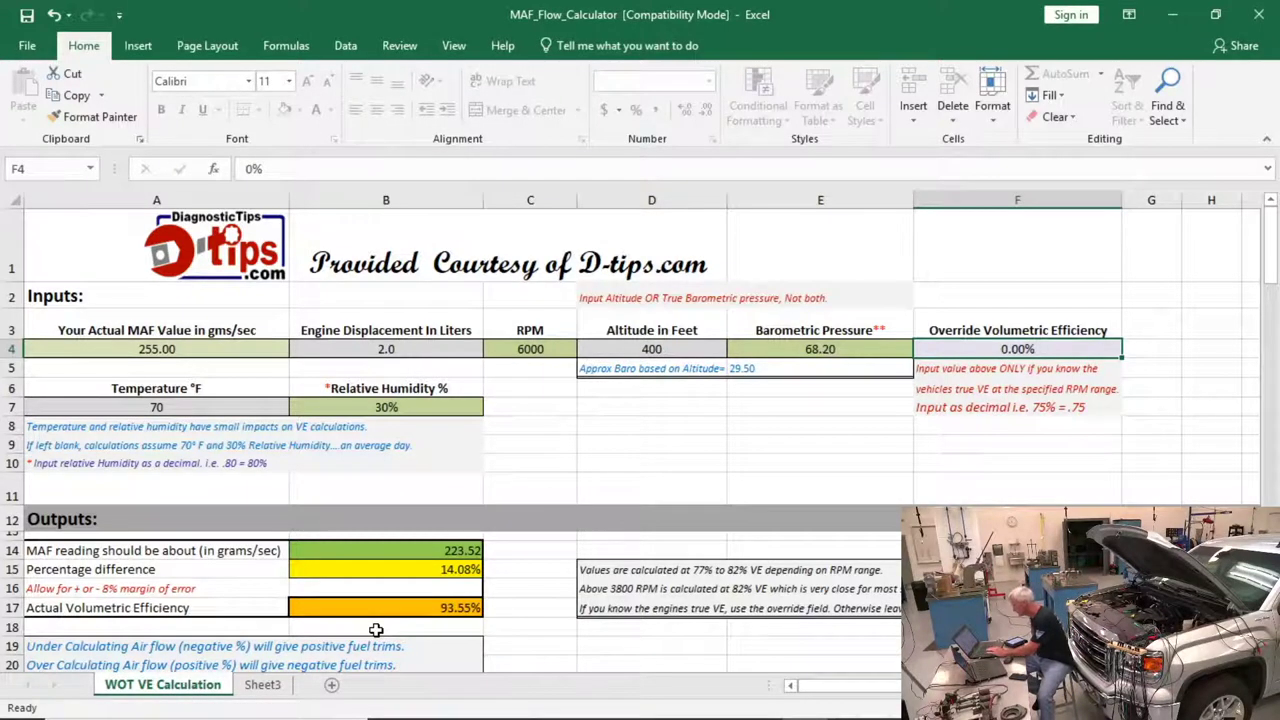
Switch to the ShopStream Scanner Data Viewer and move the graph cursor from the wide-open-throttle point to frame 630 to examine the equivalence ratio.
mouse_move(480, 715)
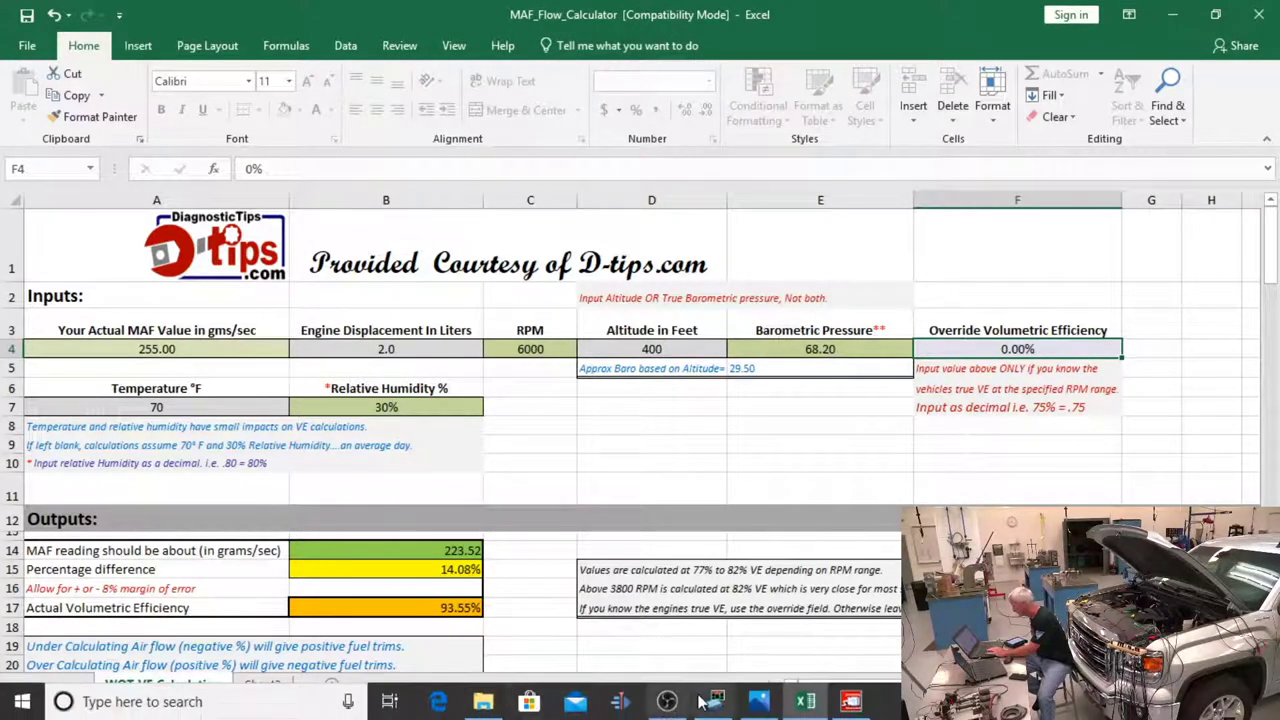
click(851, 701)
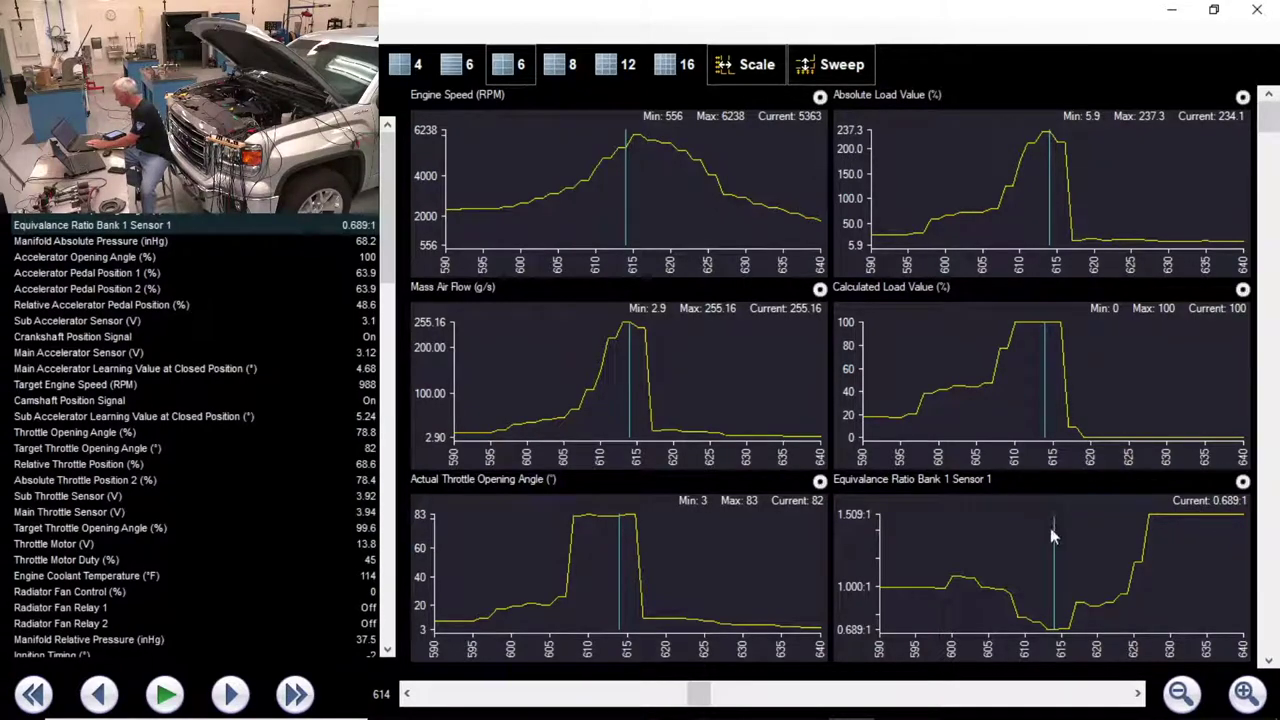
drag(1053, 529, 1172, 520)
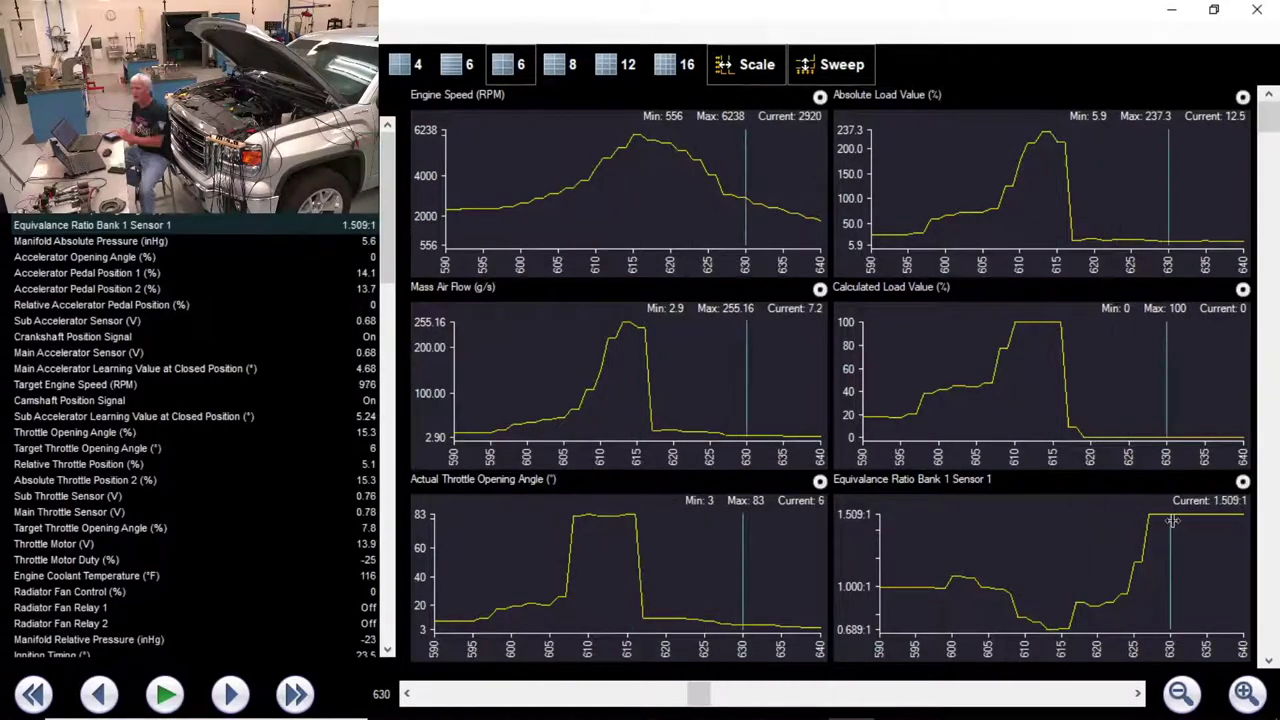